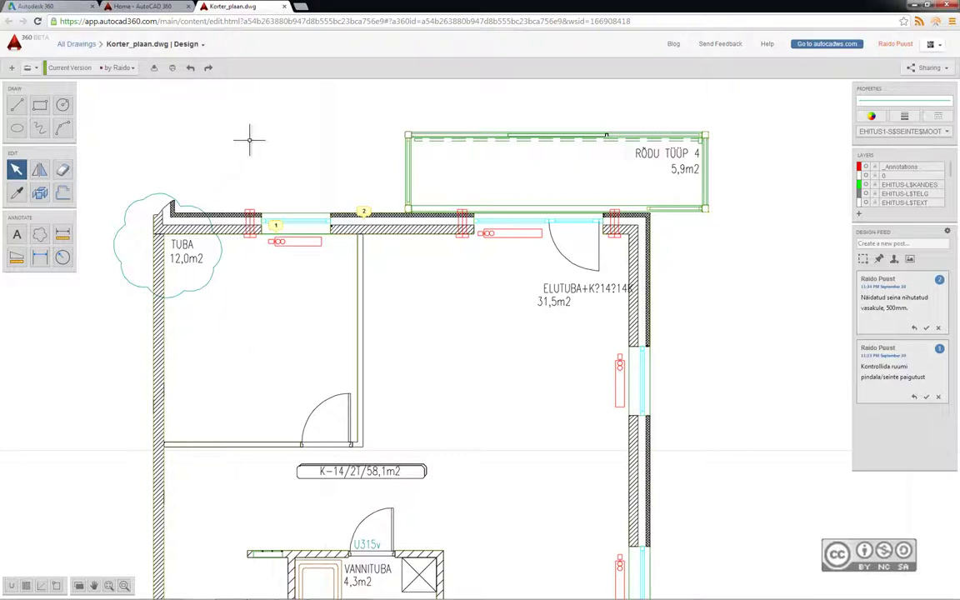
- Leave Korter_plaan.dwg through the 'Home - AutoCAD 360' tab to reach My Dashboard
{"action": "left_click", "coordinate": [116, 7]}
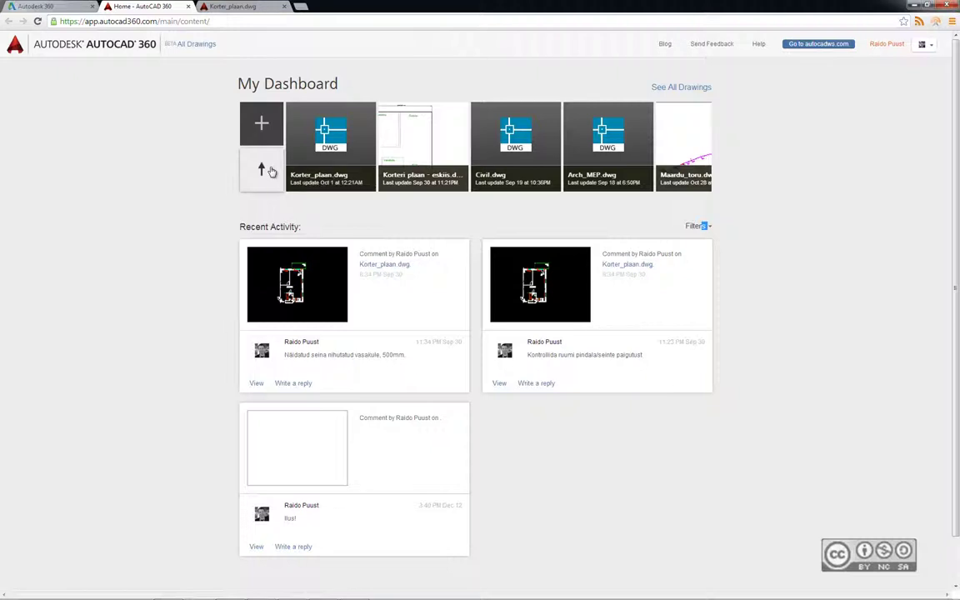
- Upload Korter_plaan_detailne.dwg, review its missing references, and open its new thumbnail
{"action": "left_click", "coordinate": [265, 169]}
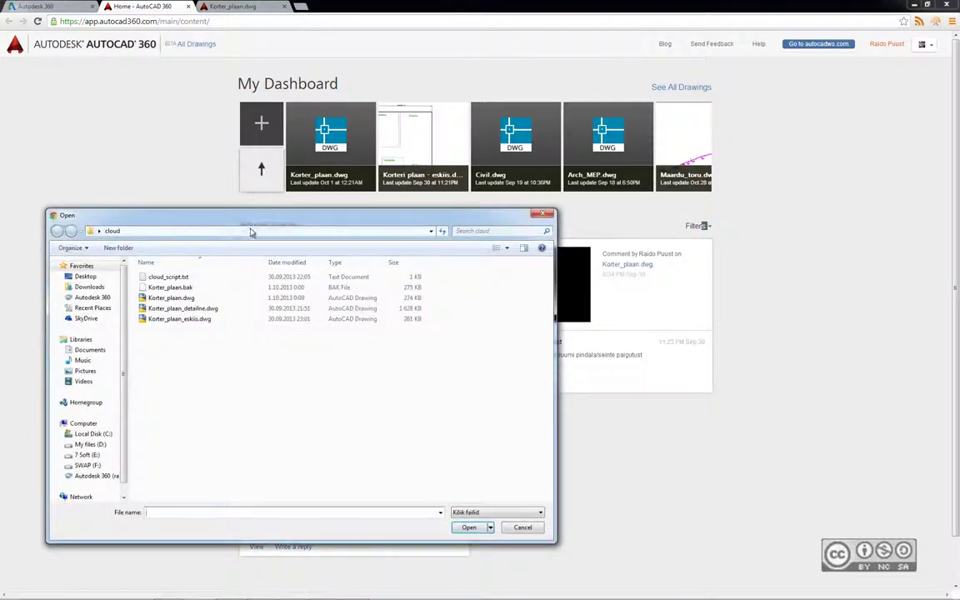
{"action": "double_click", "coordinate": [196, 309]}
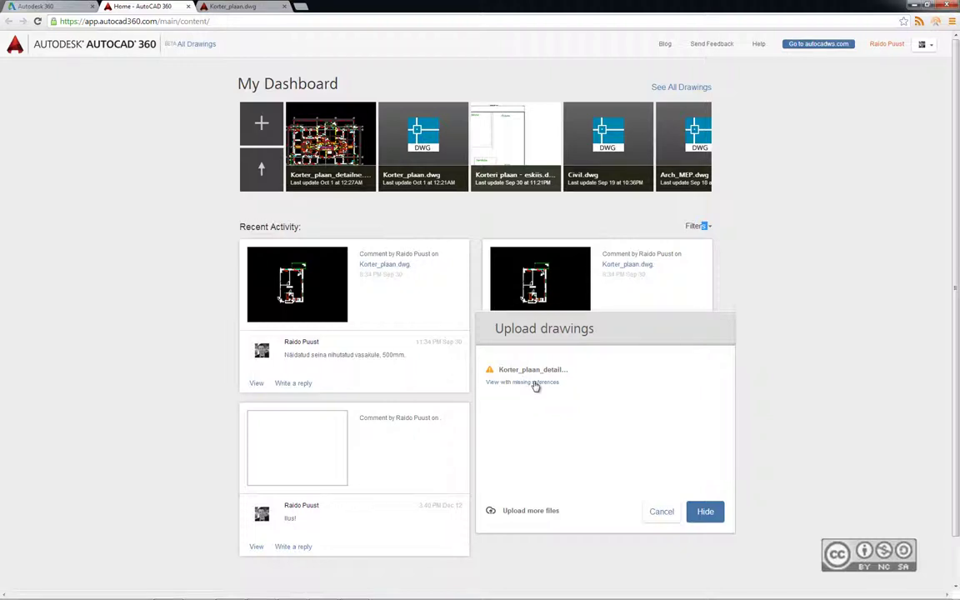
{"action": "left_click", "coordinate": [554, 385]}
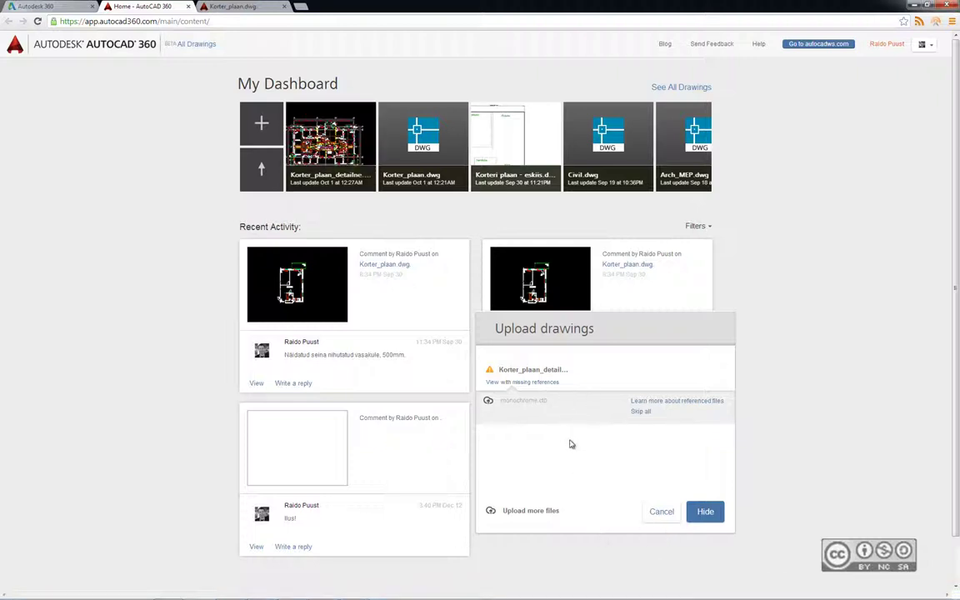
{"action": "left_click", "coordinate": [706, 512]}
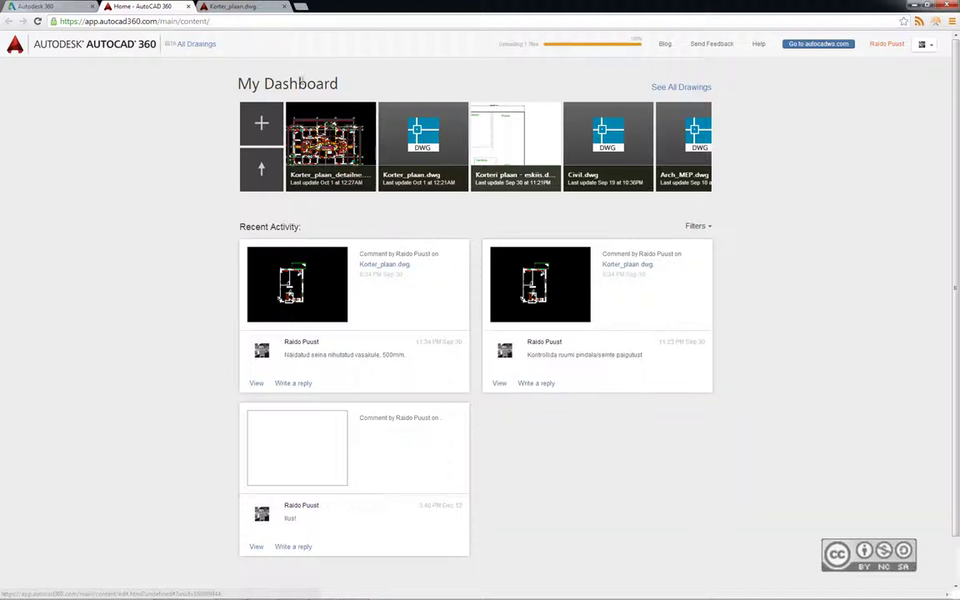
{"action": "left_click", "coordinate": [334, 146]}
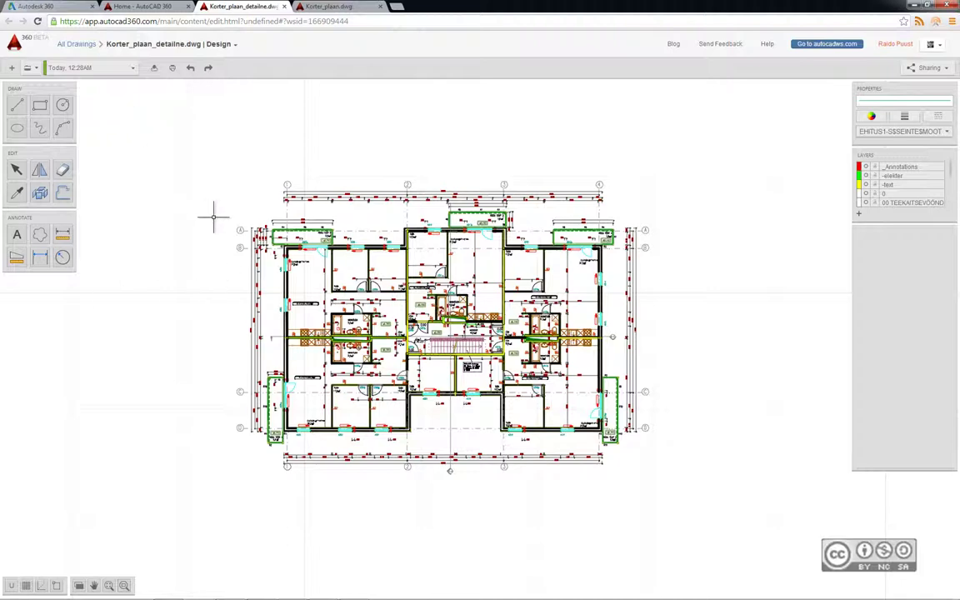
- Scale door U308v up to about 144.5%, then undo the enlargement
{"action": "scroll", "coordinate": [354, 283], "scroll_direction": "up", "scroll_amount": 3}
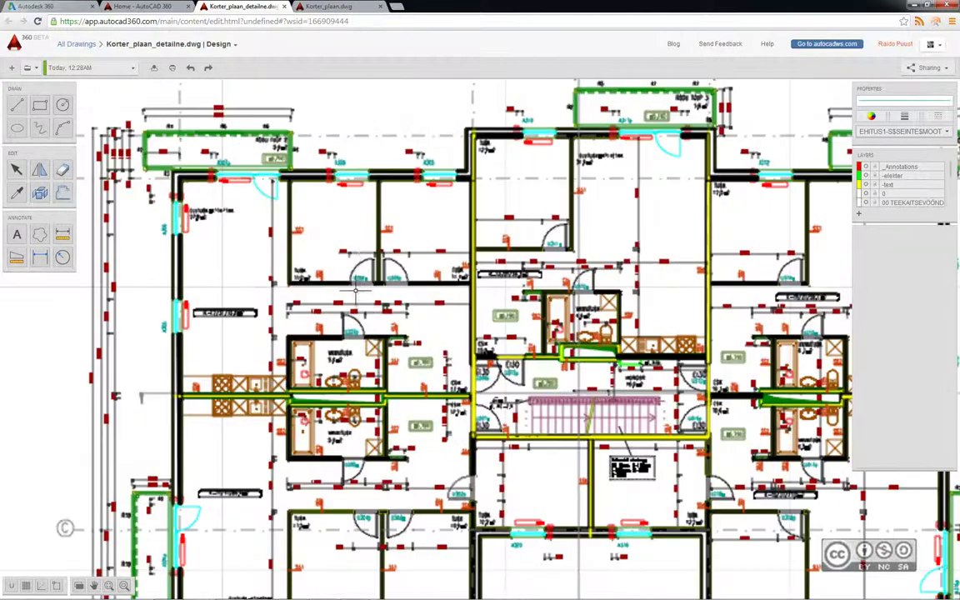
{"action": "scroll", "coordinate": [333, 250], "scroll_direction": "up", "scroll_amount": 5}
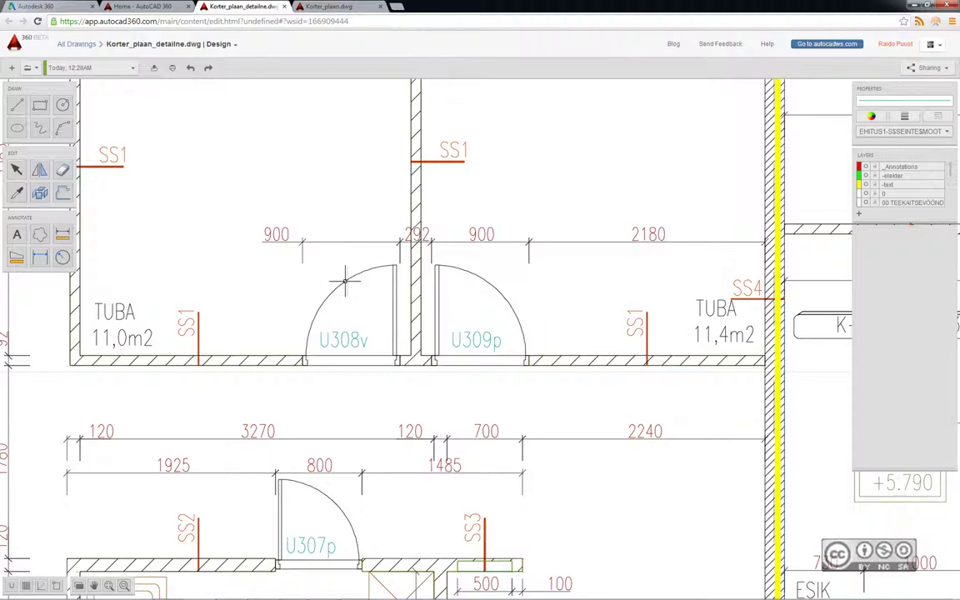
{"action": "left_click", "coordinate": [345, 279]}
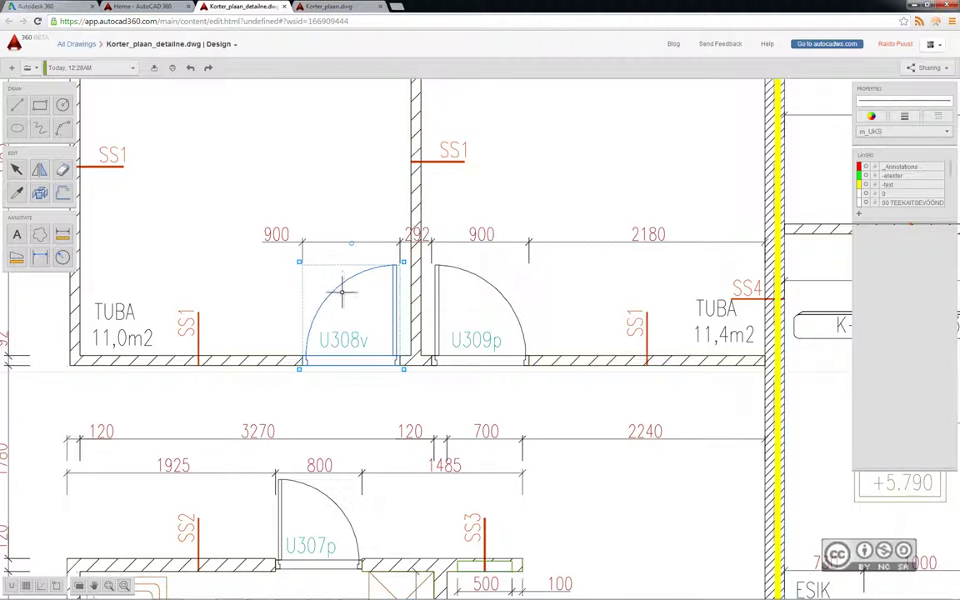
{"action": "mouse_move", "coordinate": [299, 262]}
{"action": "left_mouse_down"}
{"action": "mouse_move", "coordinate": [220, 208]}
{"action": "mouse_move", "coordinate": [218, 182]}
{"action": "left_mouse_up"}
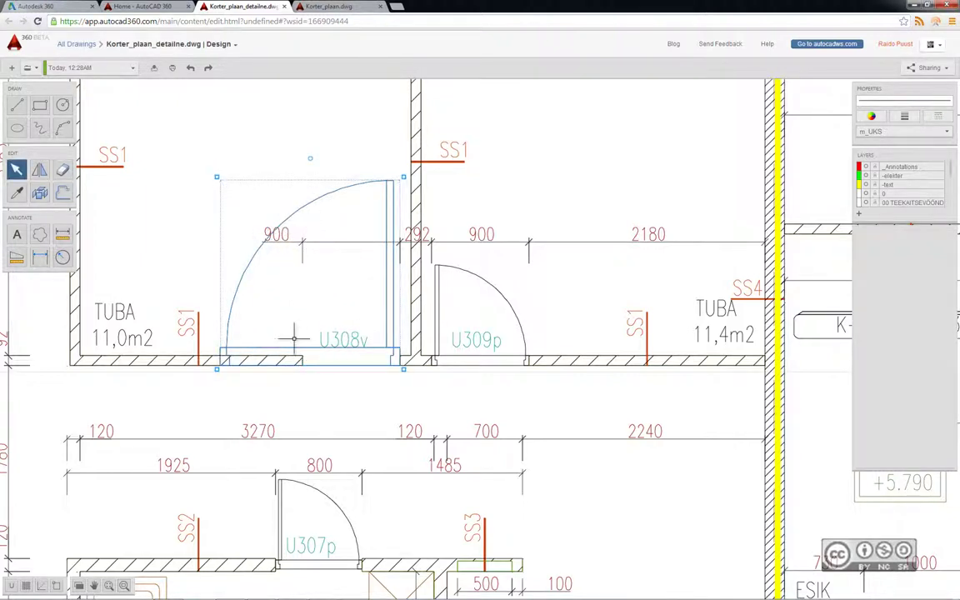
{"action": "left_click", "coordinate": [190, 70]}
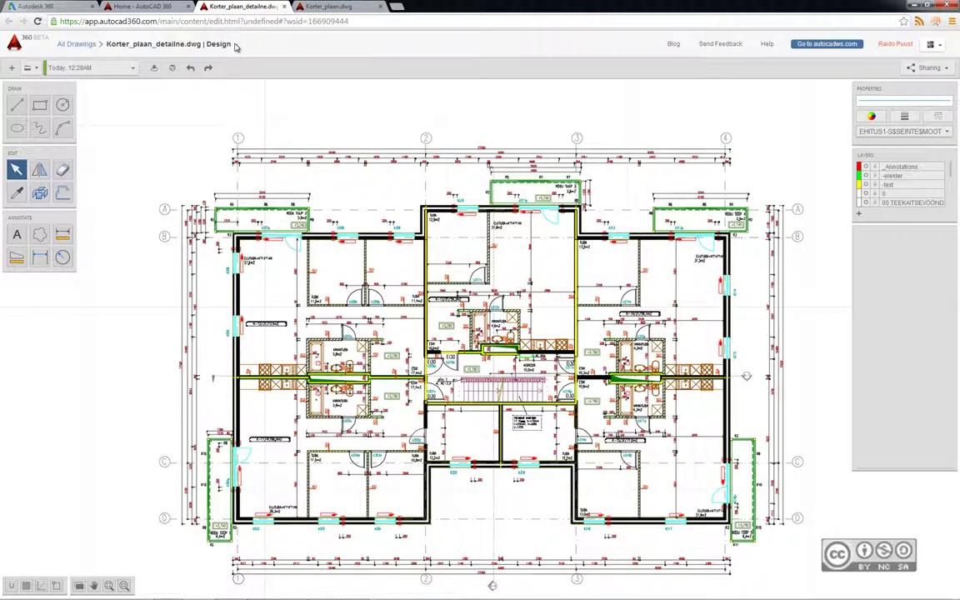
{"action": "left_click", "coordinate": [235, 45]}
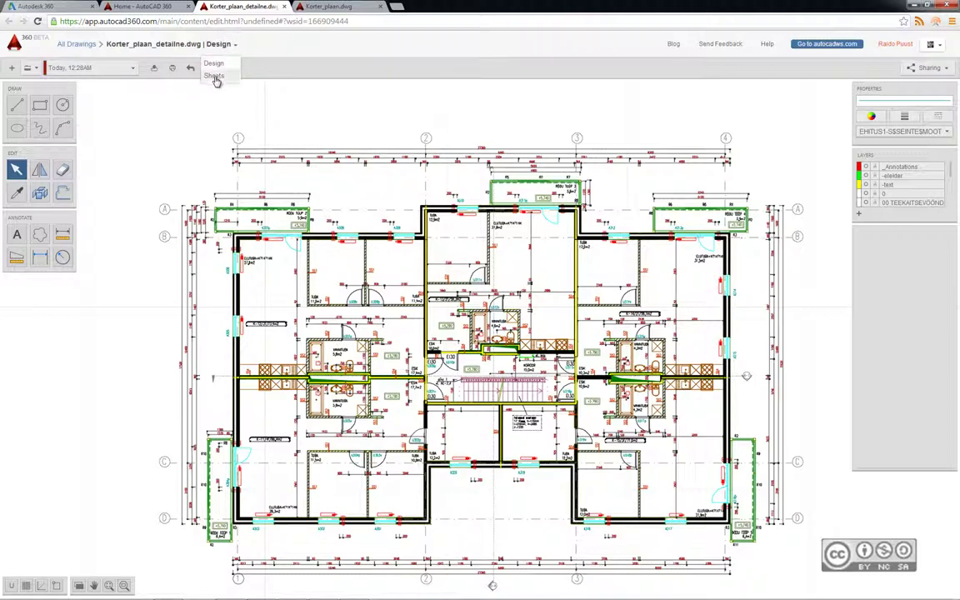
{"action": "left_click", "coordinate": [215, 76]}
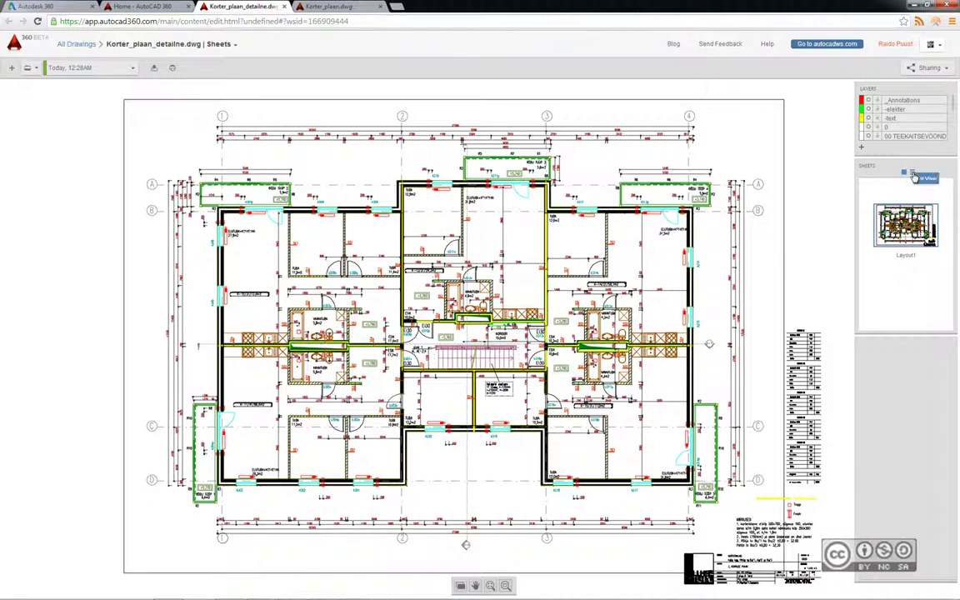
{"action": "left_click", "coordinate": [912, 173]}
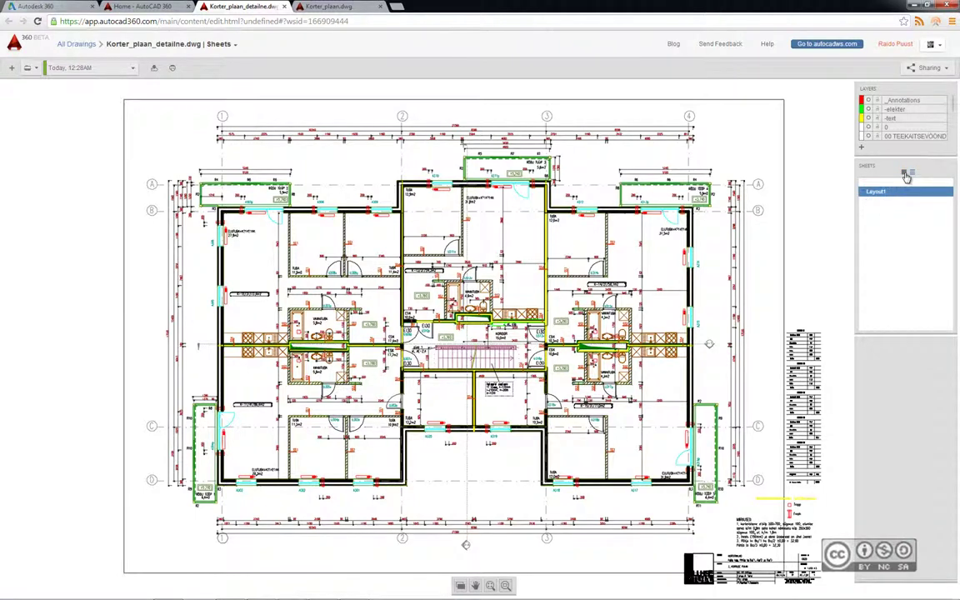
{"action": "left_click", "coordinate": [904, 172]}
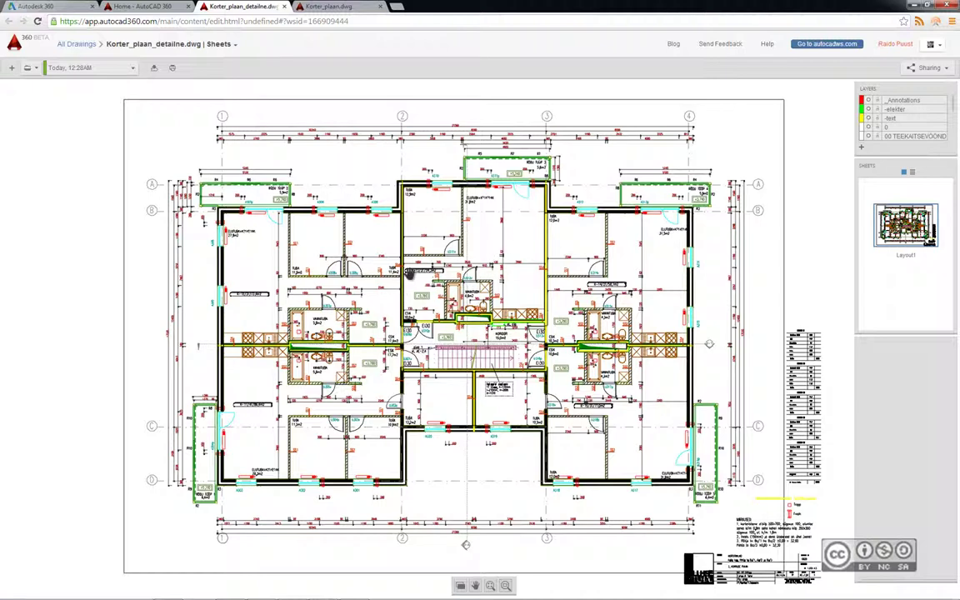
{"action": "left_click", "coordinate": [236, 46]}
{"action": "left_click", "coordinate": [213, 63]}
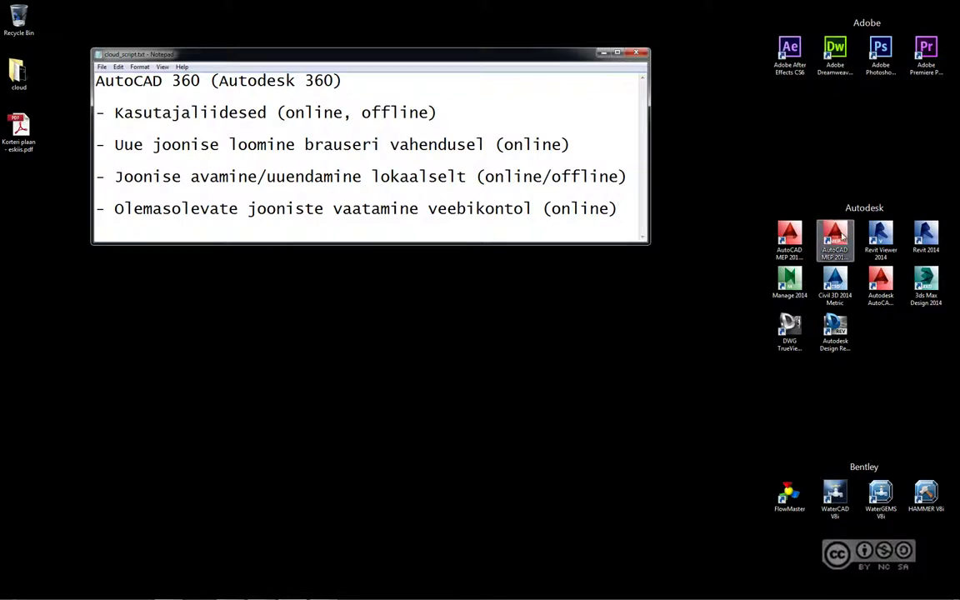
- Launch AutoCAD MEP 2014 from the desktop and move the Notepad window to the top
{"action": "double_click", "coordinate": [835, 237]}
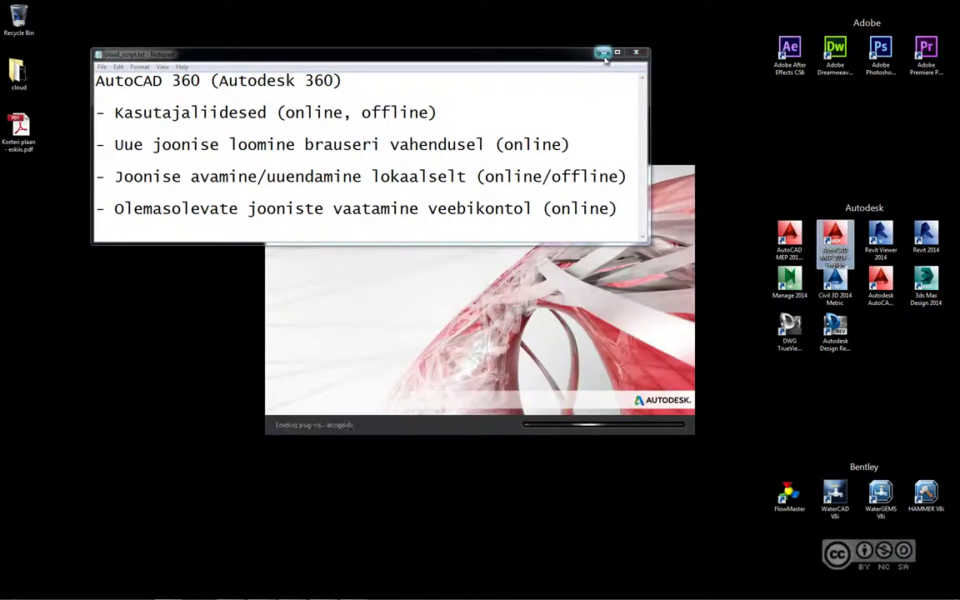
{"action": "left_click_drag", "start_coordinate": [611, 52], "coordinate": [576, 6]}
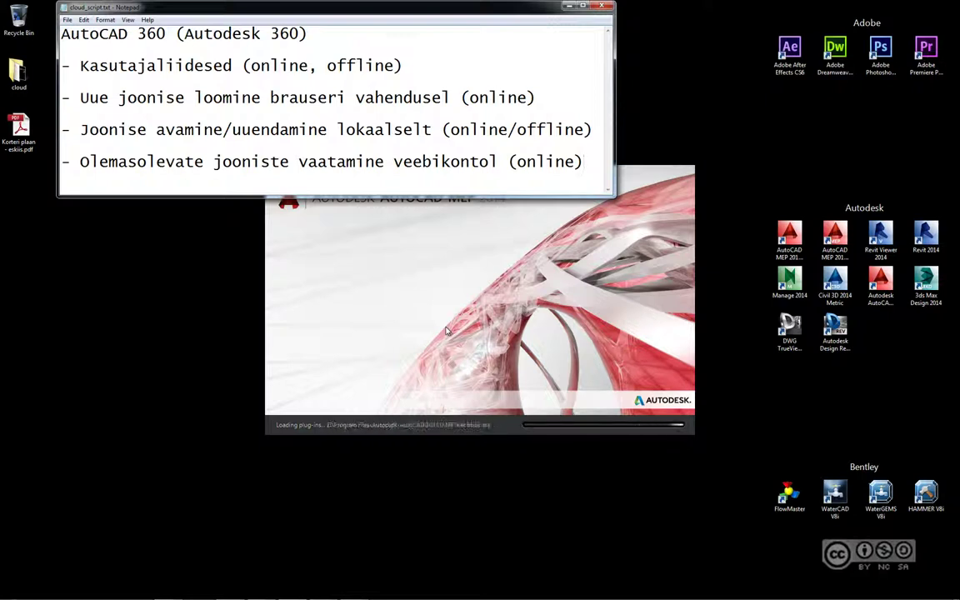
- Draw a closed rectangular room of four Standard 240-wide walls in Drawing1
{"action": "left_click", "coordinate": [569, 6]}
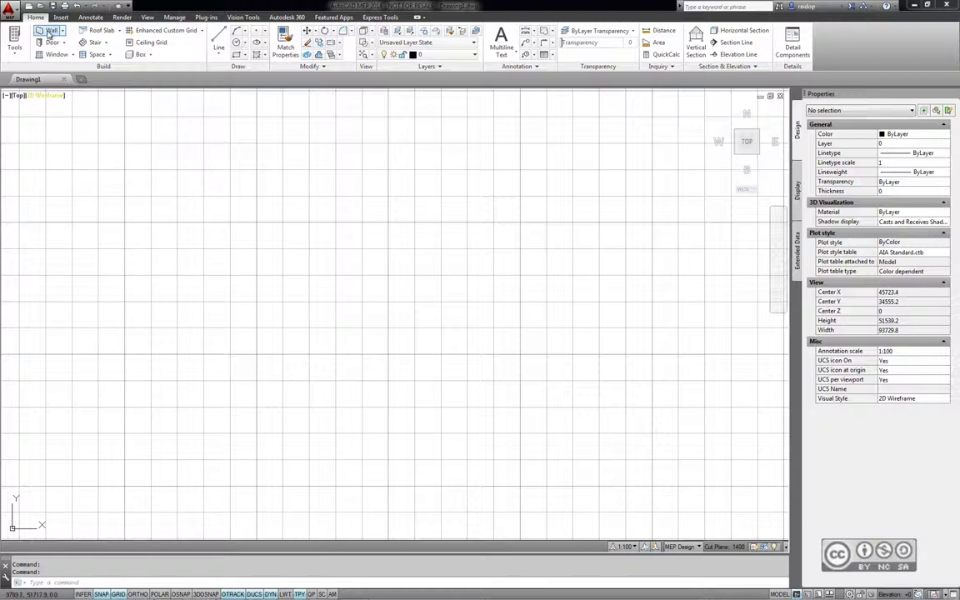
{"action": "left_click", "coordinate": [185, 234]}
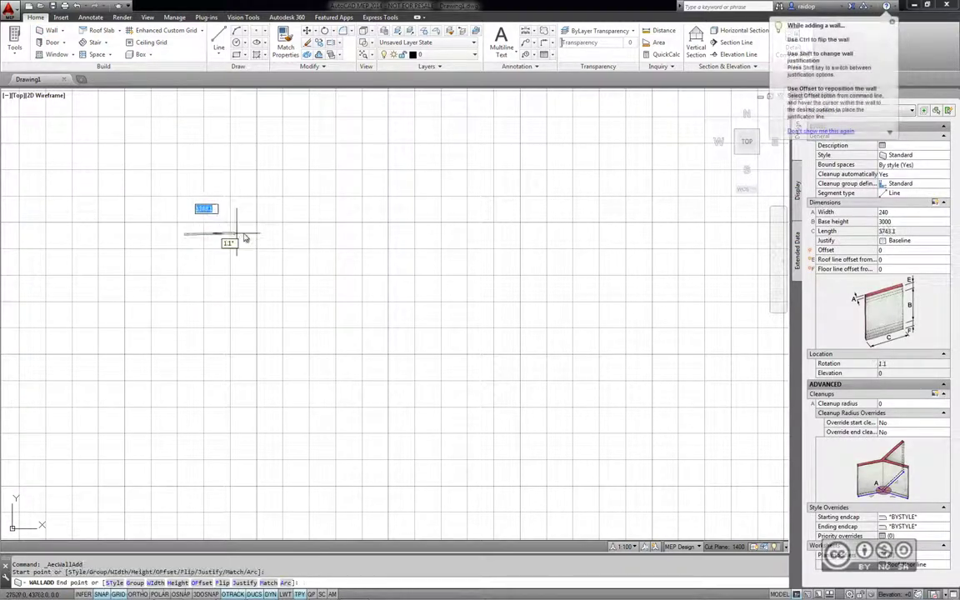
{"action": "left_click", "coordinate": [250, 236]}
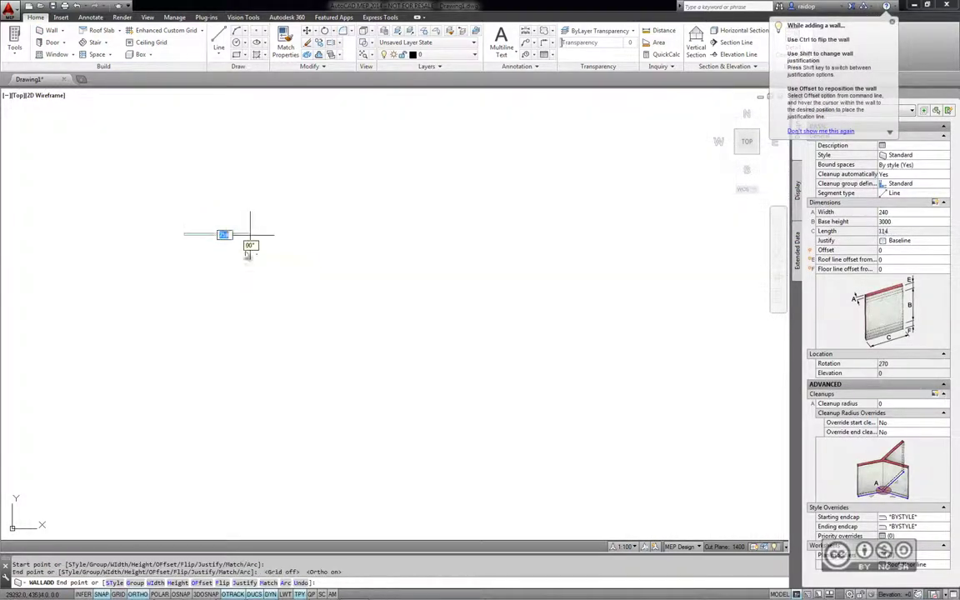
{"action": "left_click", "coordinate": [208, 288]}
{"action": "scroll", "coordinate": [166, 287], "scroll_direction": "up", "scroll_amount": 4}
{"action": "mouse_move", "coordinate": [178, 293]}
{"action": "middle_mouse_down"}
{"action": "mouse_move", "coordinate": [135, 304]}
{"action": "mouse_move", "coordinate": [117, 324]}
{"action": "middle_mouse_up"}
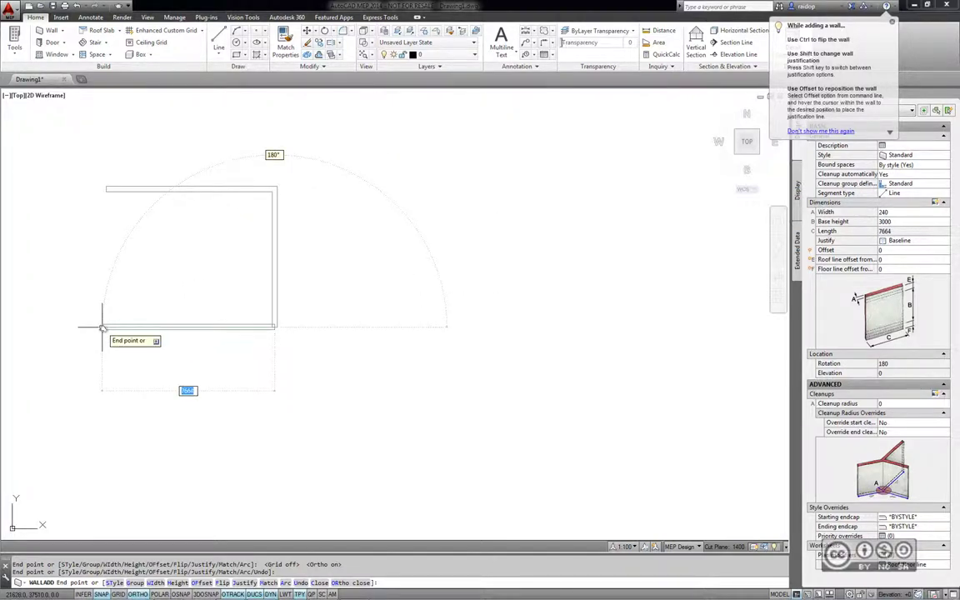
{"action": "left_click", "coordinate": [102, 327]}
{"action": "key", "text": "Return"}
{"action": "scroll", "coordinate": [230, 232], "scroll_direction": "up", "scroll_amount": 2}
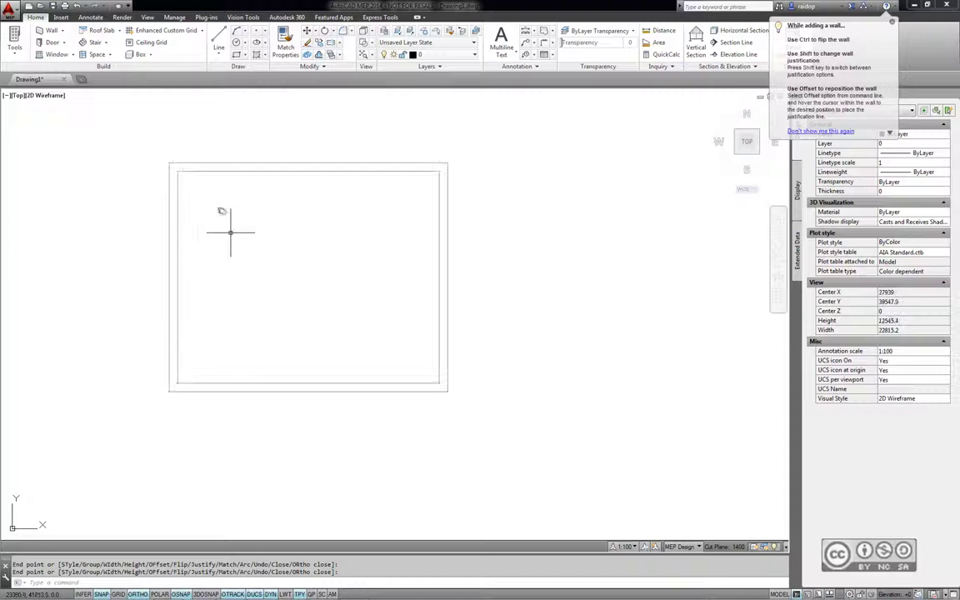
{"action": "left_click_drag", "start_coordinate": [230, 232], "coordinate": [150, 146]}
{"action": "key", "text": "Escape"}
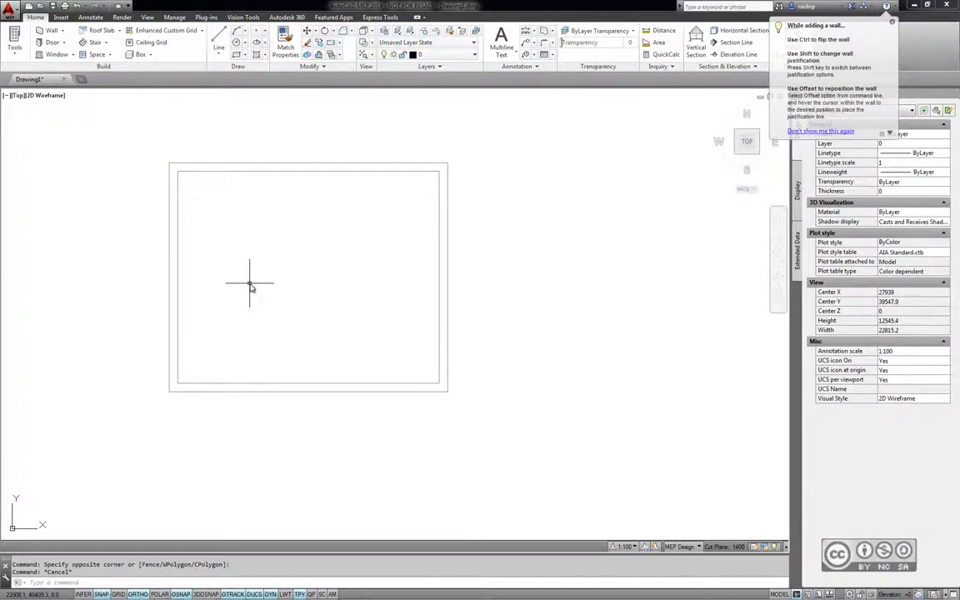
- In the Piping workspace, draw an L-shaped pipe run inside the room
{"action": "left_click", "coordinate": [850, 593]}
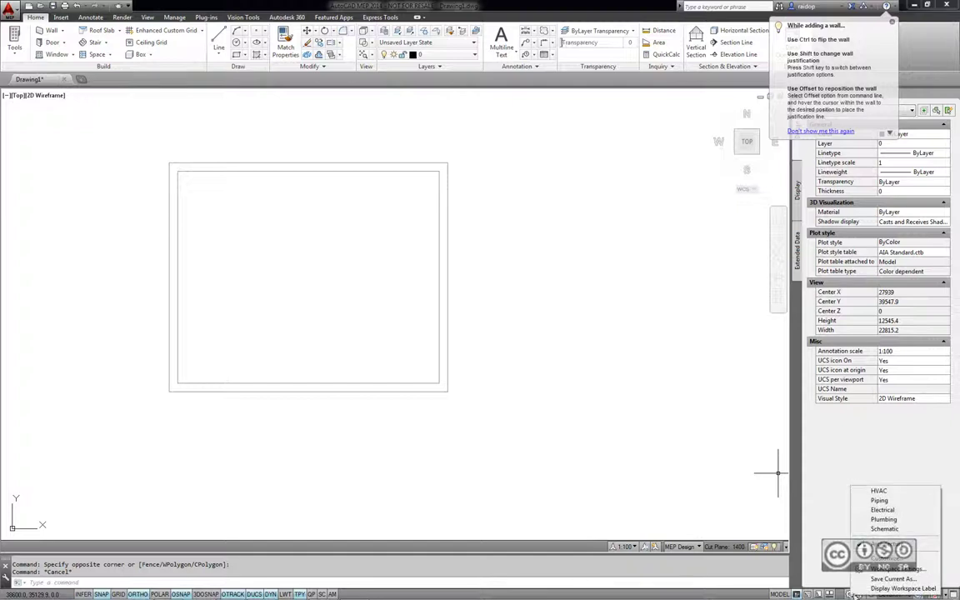
{"action": "left_click", "coordinate": [890, 501]}
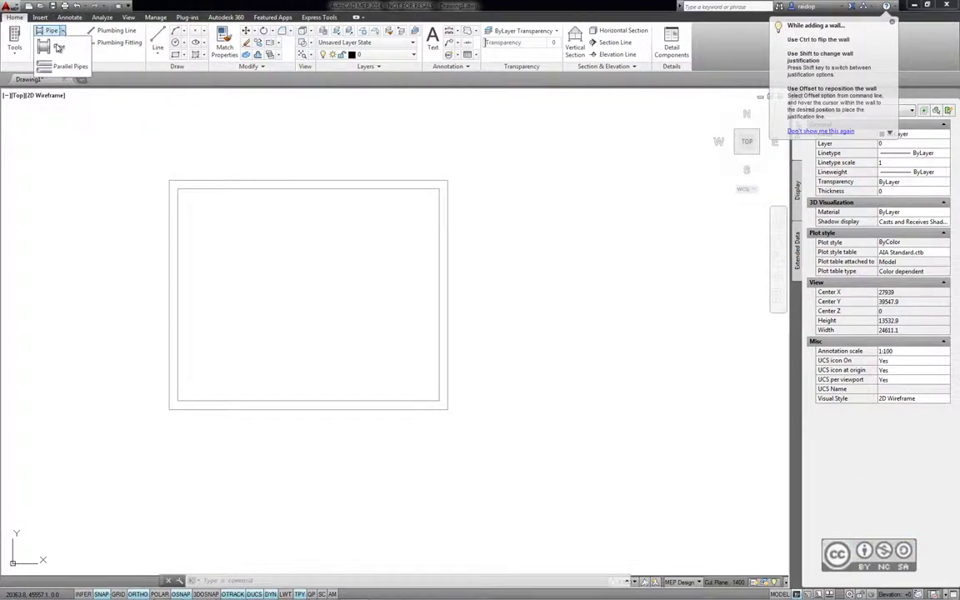
{"action": "left_click", "coordinate": [192, 221]}
{"action": "left_click", "coordinate": [406, 220]}
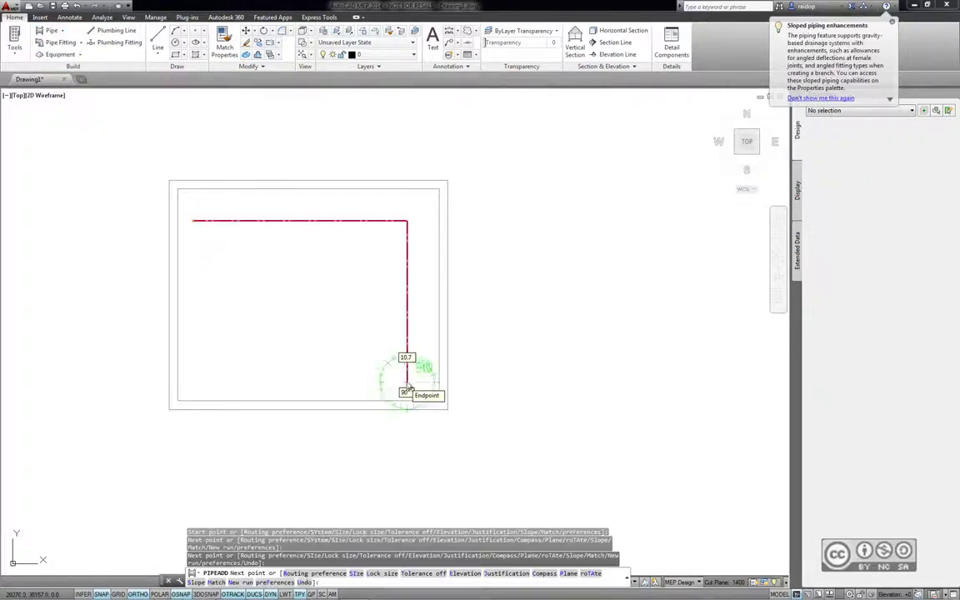
{"action": "left_click", "coordinate": [407, 383]}
{"action": "key", "text": "Escape"}
- Save the drawing as Arhitektuur_MEP.dwg in the cloud folder and close it
{"action": "left_click", "coordinate": [8, 7]}
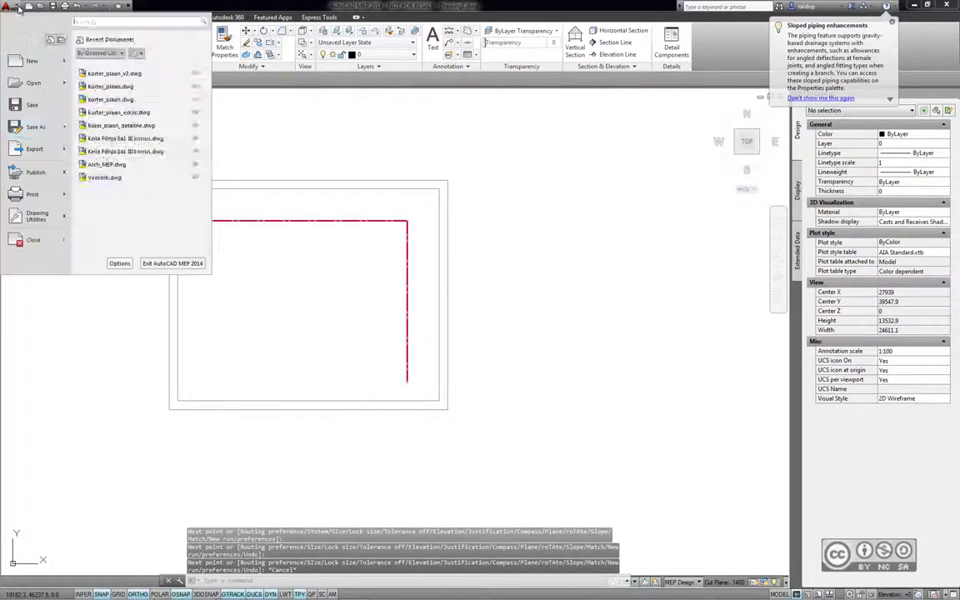
{"action": "key", "text": "Escape"}
{"action": "key", "text": "ctrl+shift+s"}
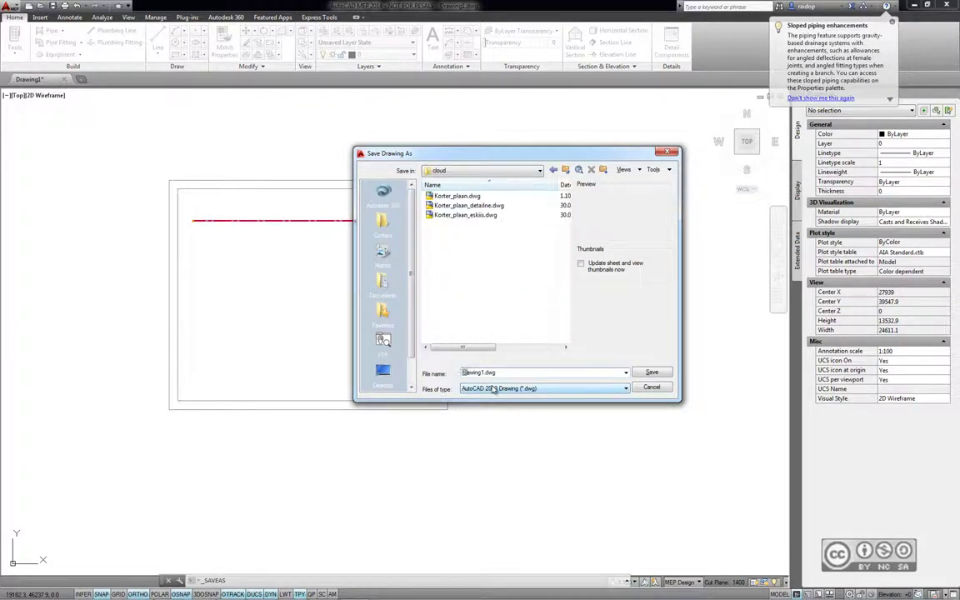
{"action": "type", "text": "Arhitektuur_MEP"}
{"action": "left_click", "coordinate": [654, 373]}
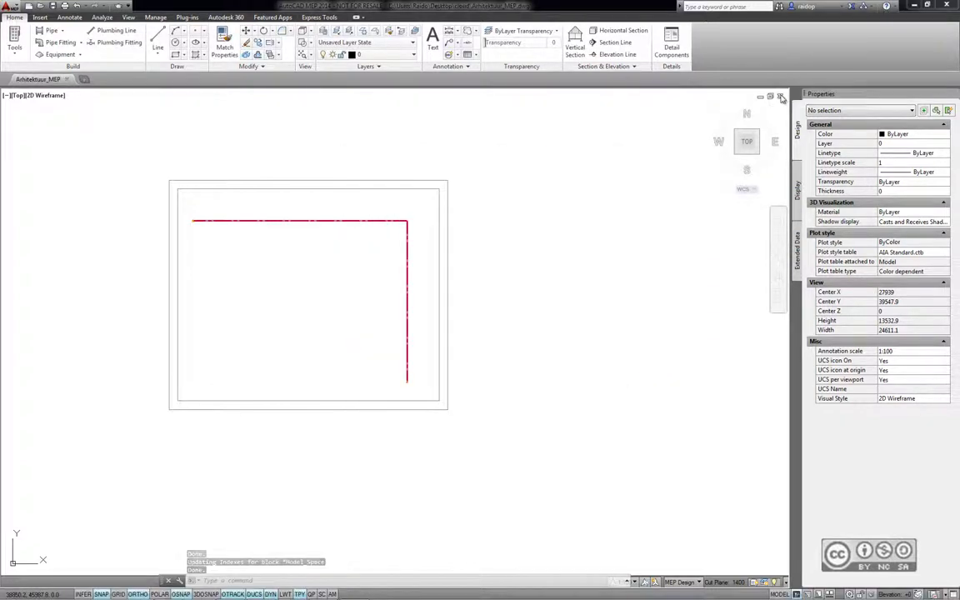
{"action": "left_click", "coordinate": [782, 98]}
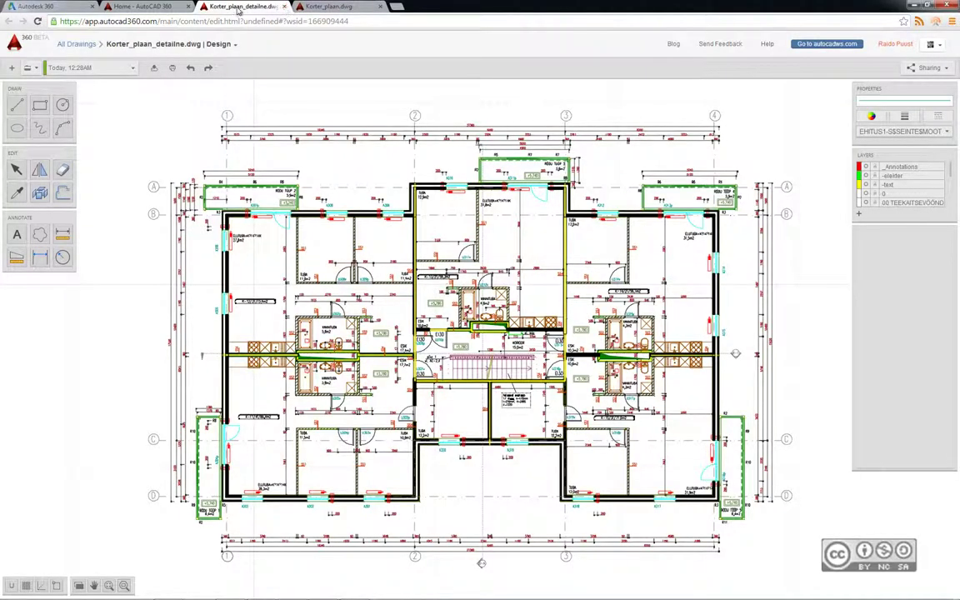
- Upload Arhitektuur_MEP.dwg from the dashboard and open its thumbnail in the editor
{"action": "left_click", "coordinate": [284, 6]}
{"action": "left_click", "coordinate": [284, 6]}
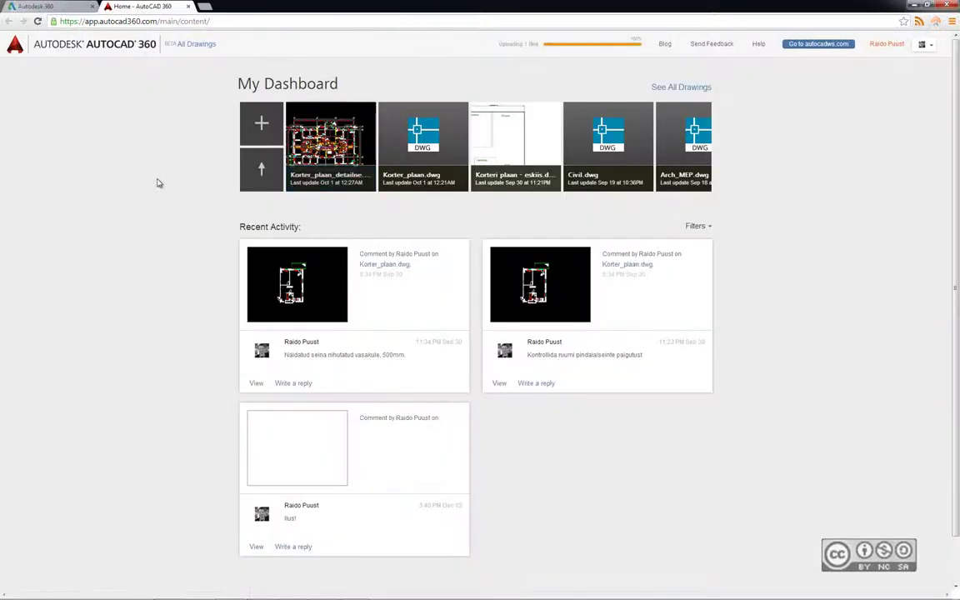
{"action": "left_click", "coordinate": [258, 171]}
{"action": "left_click", "coordinate": [163, 279]}
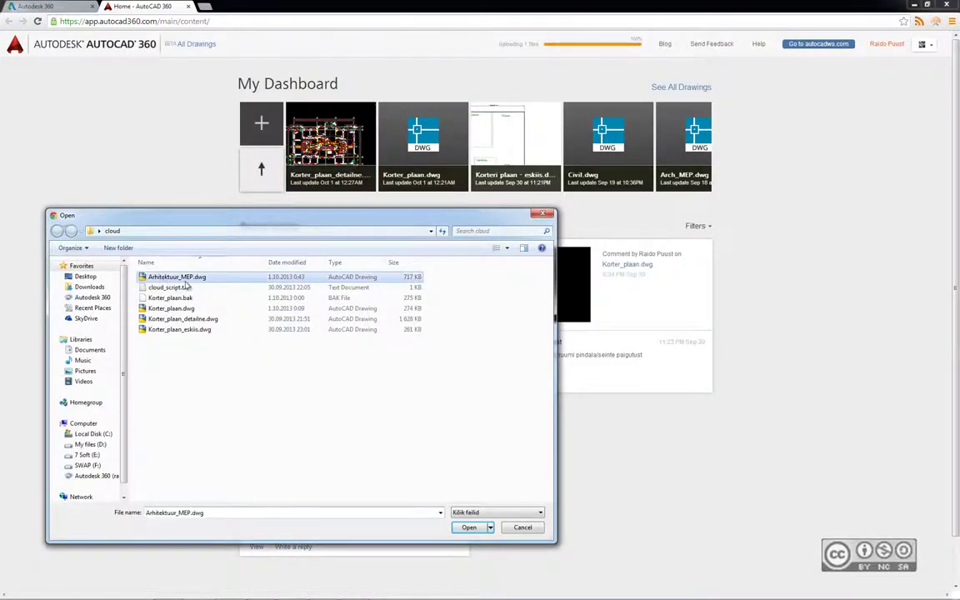
{"action": "left_click", "coordinate": [469, 526]}
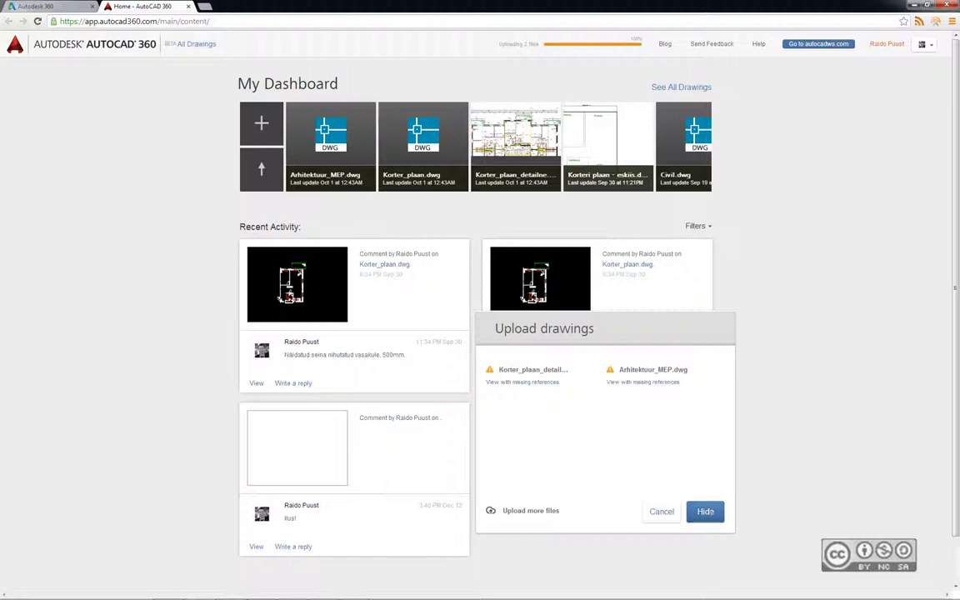
{"action": "left_click", "coordinate": [705, 512]}
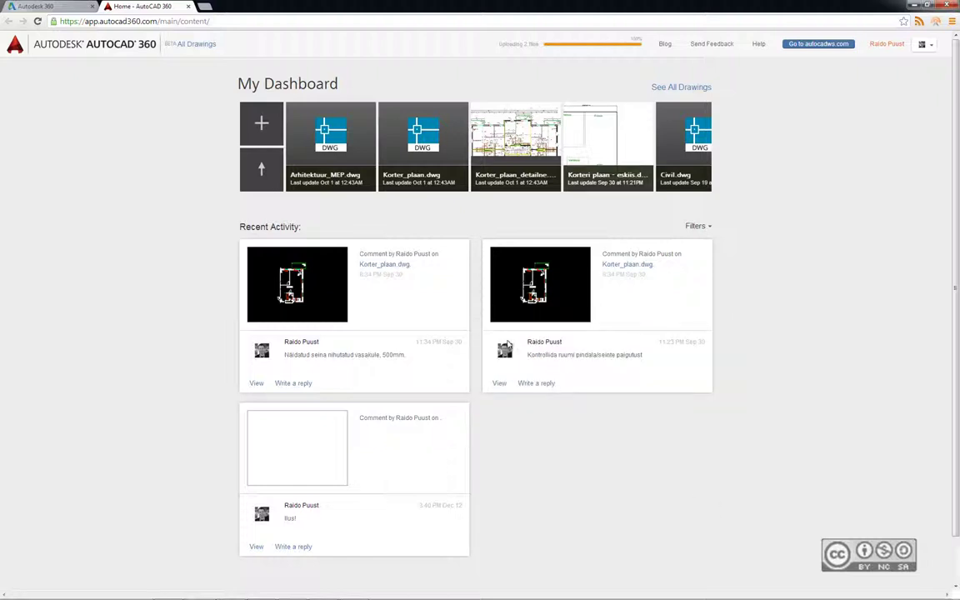
{"action": "left_click", "coordinate": [313, 175]}
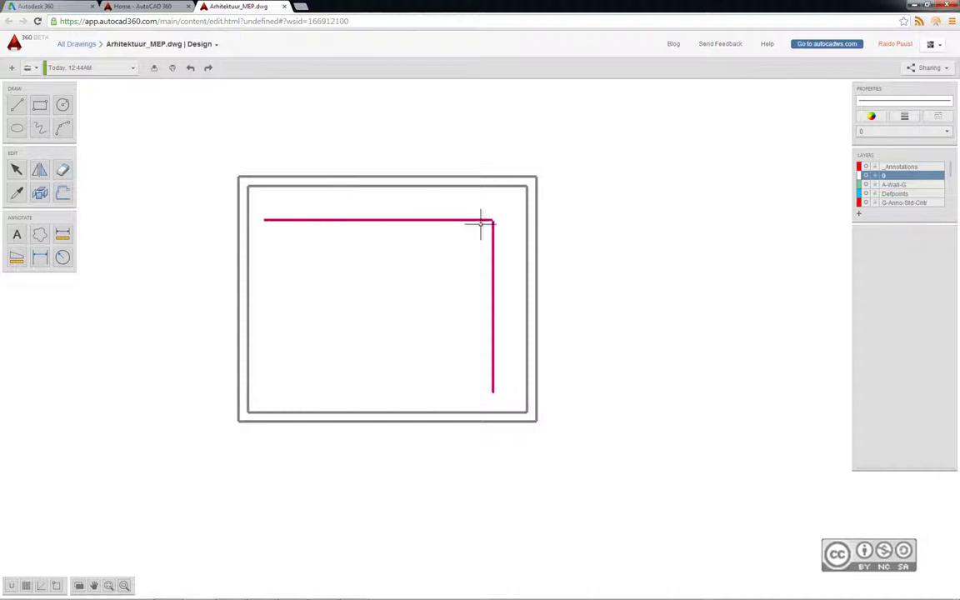
- Attempt to edit the outer frame line, dismiss the cannot-be-edited messages, and recentre the view
{"action": "scroll", "coordinate": [296, 241], "scroll_direction": "up", "scroll_amount": 1}
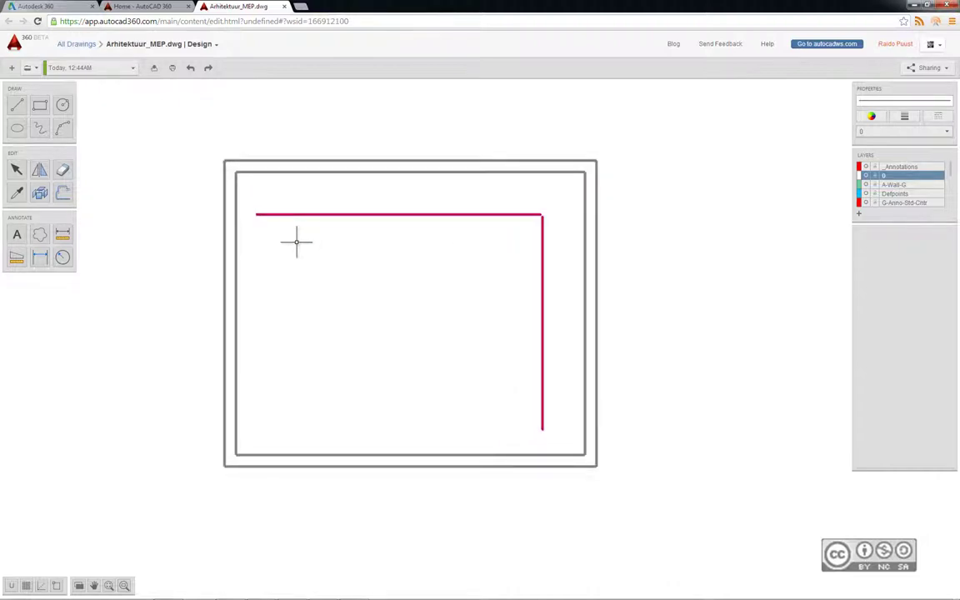
{"action": "scroll", "coordinate": [295, 242], "scroll_direction": "up", "scroll_amount": 1}
{"action": "double_click", "coordinate": [321, 155]}
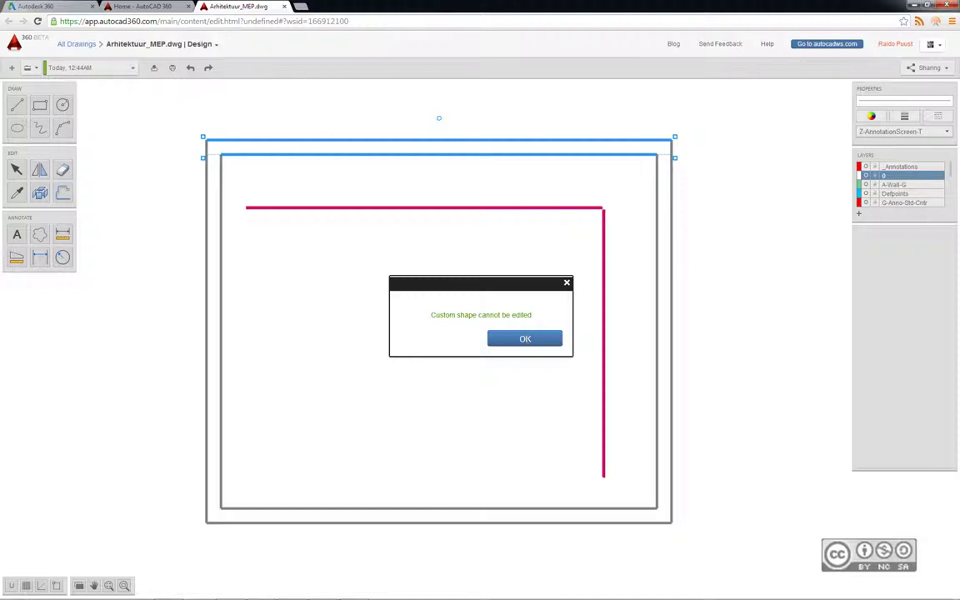
{"action": "left_click", "coordinate": [518, 337]}
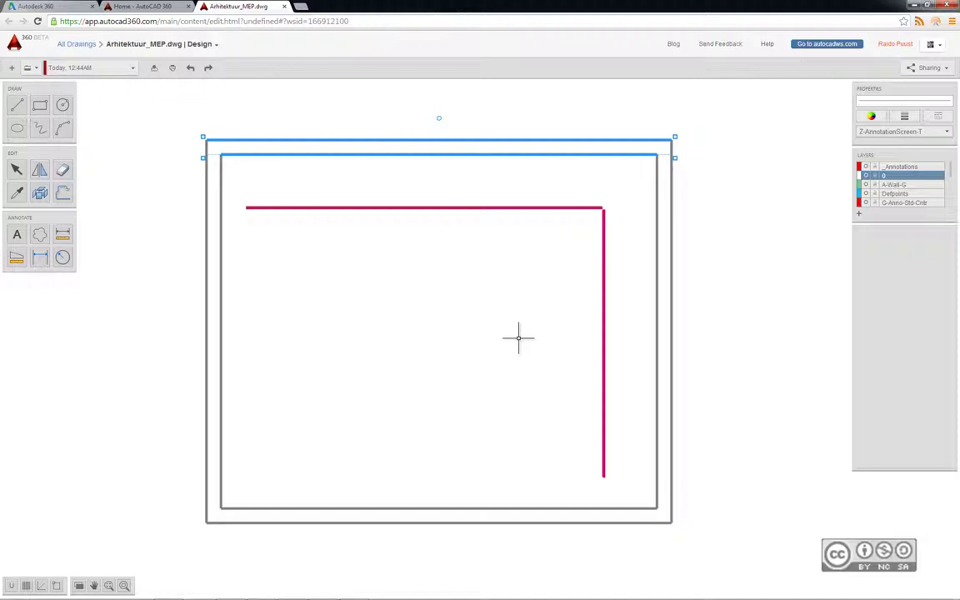
{"action": "left_click", "coordinate": [325, 292]}
{"action": "left_click", "coordinate": [525, 339]}
{"action": "key", "text": "Escape"}
{"action": "middle_click_drag", "start_coordinate": [300, 169], "coordinate": [270, 204]}
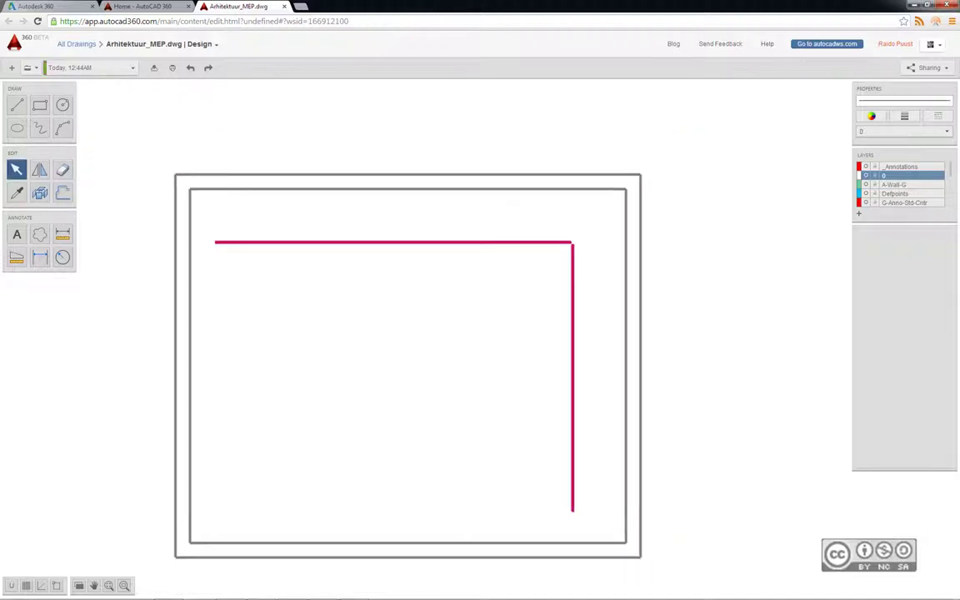
- Add a 7745.0 linear dimension across the frame's top edge, placed above it
{"action": "left_click", "coordinate": [39, 257]}
{"action": "left_click", "coordinate": [176, 174]}
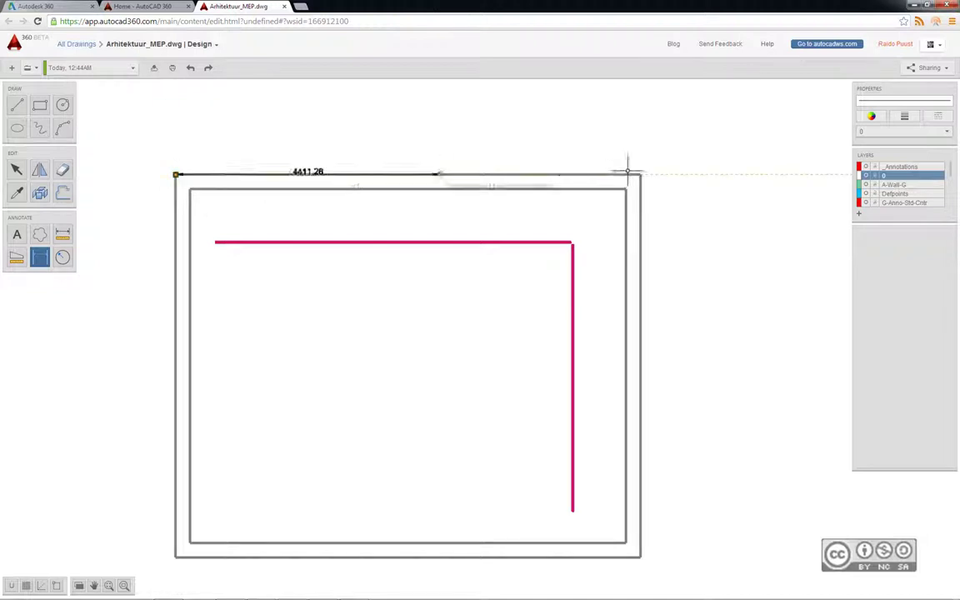
{"action": "left_click", "coordinate": [640, 174]}
{"action": "left_click", "coordinate": [643, 126]}
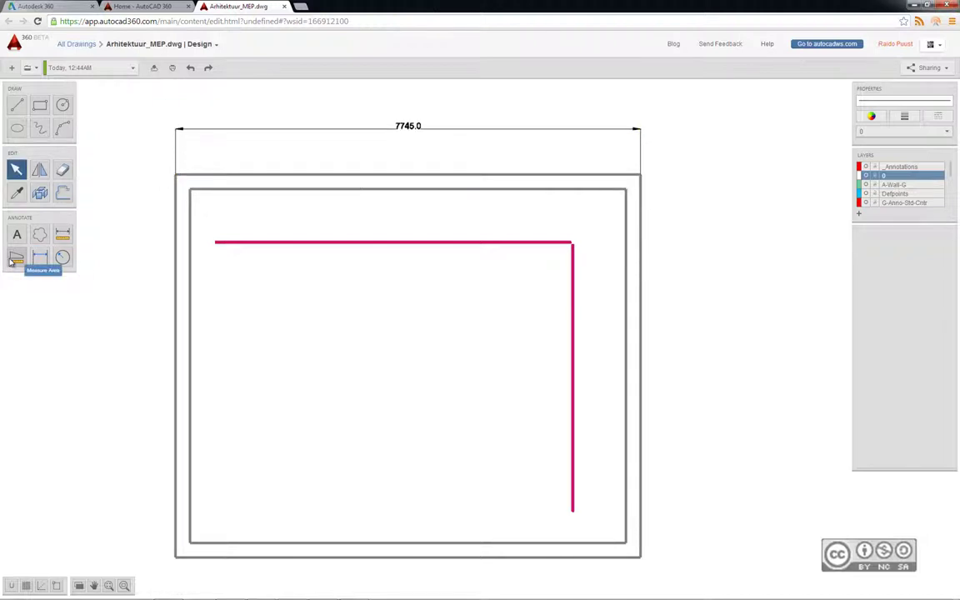
- Try editing the red pipe line, dismiss the cannot-be-edited message, and close the drawing
{"action": "scroll", "coordinate": [150, 220], "scroll_direction": "down", "scroll_amount": 1}
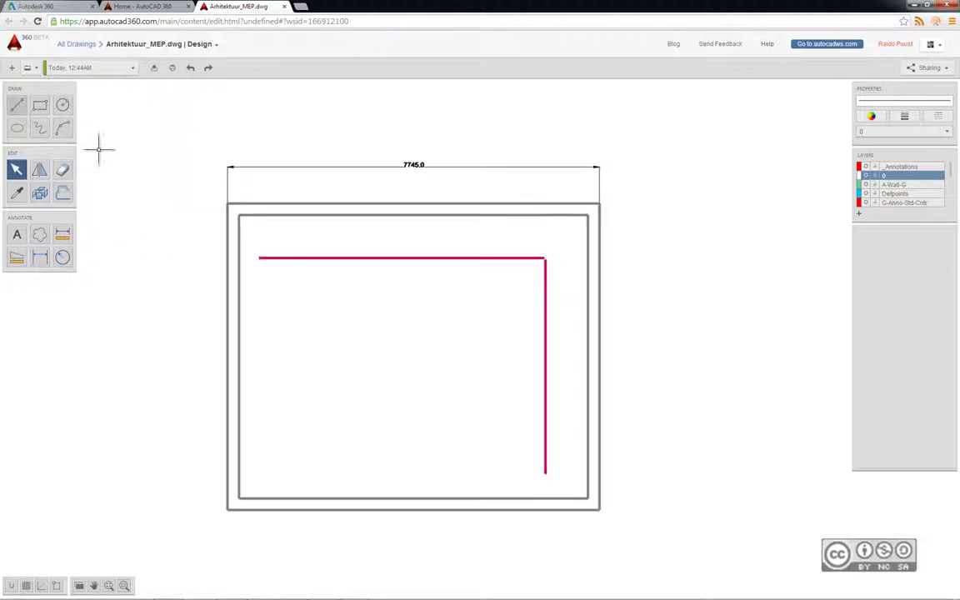
{"action": "double_click", "coordinate": [282, 257]}
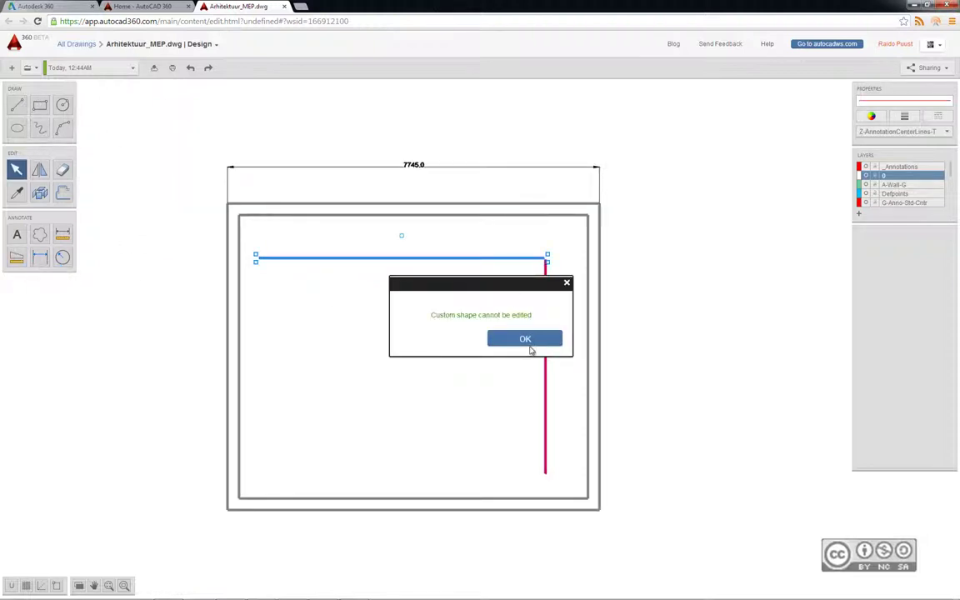
{"action": "left_click", "coordinate": [529, 345]}
{"action": "scroll", "coordinate": [317, 289], "scroll_direction": "down", "scroll_amount": 1}
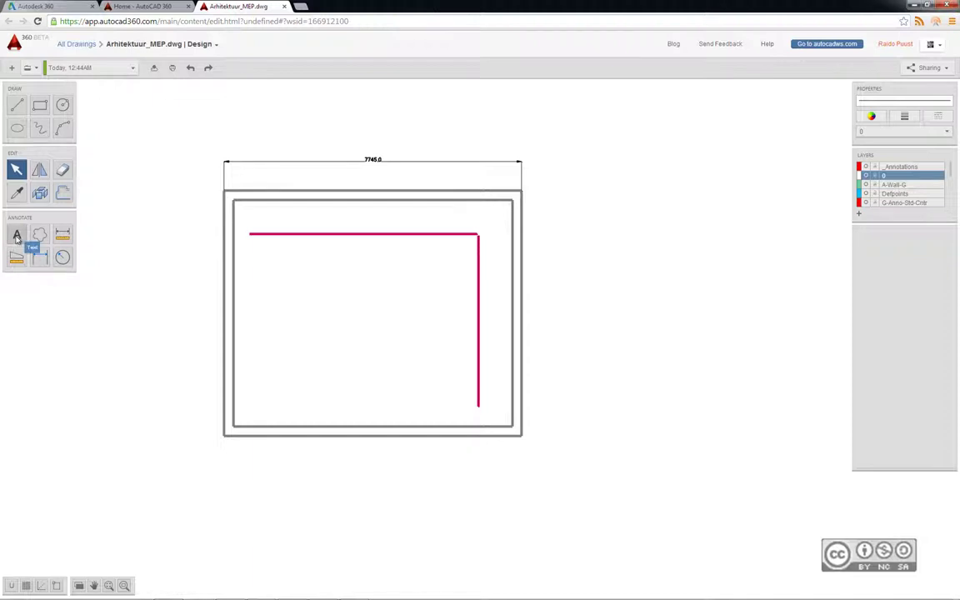
{"action": "left_click", "coordinate": [285, 7]}
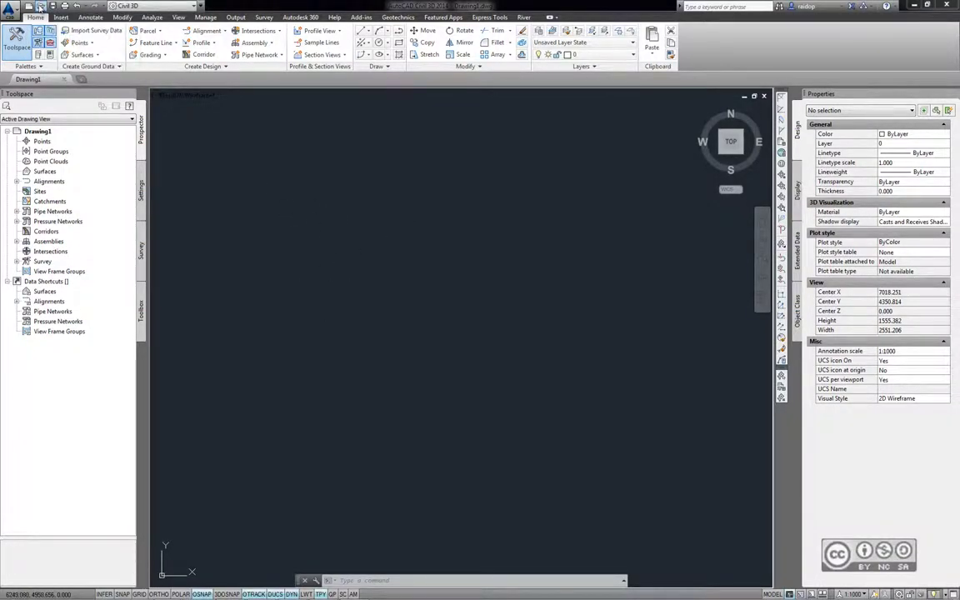
- Open Algmudel_teisendatud.dwg with Ctrl+O
{"action": "key", "text": "ctrl+o"}
{"action": "left_click", "coordinate": [551, 448]}
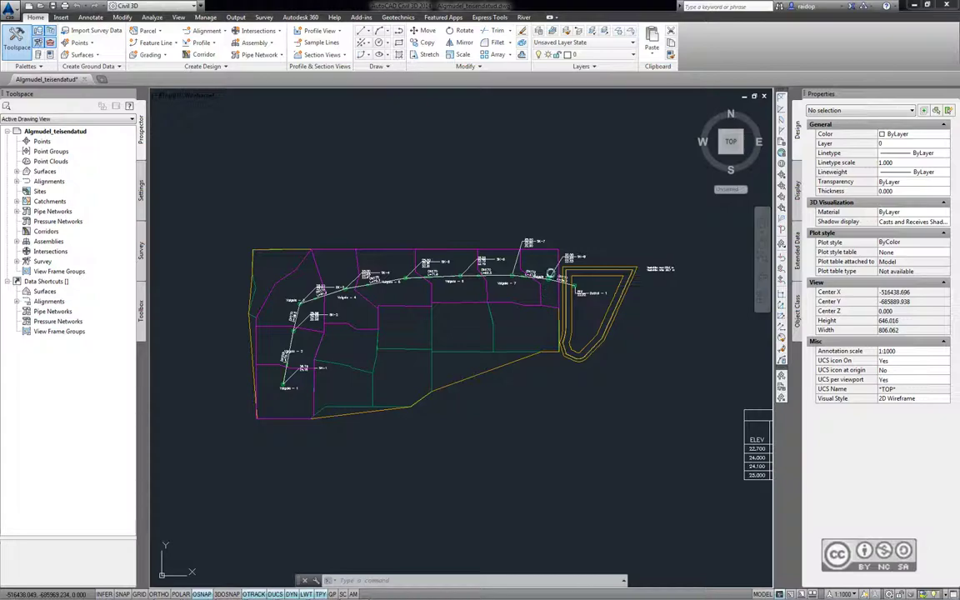
- Inspect the Pind (1) TIN surface, then select pipe P-1 to view its properties
{"action": "scroll", "coordinate": [386, 342], "scroll_direction": "down", "scroll_amount": 2}
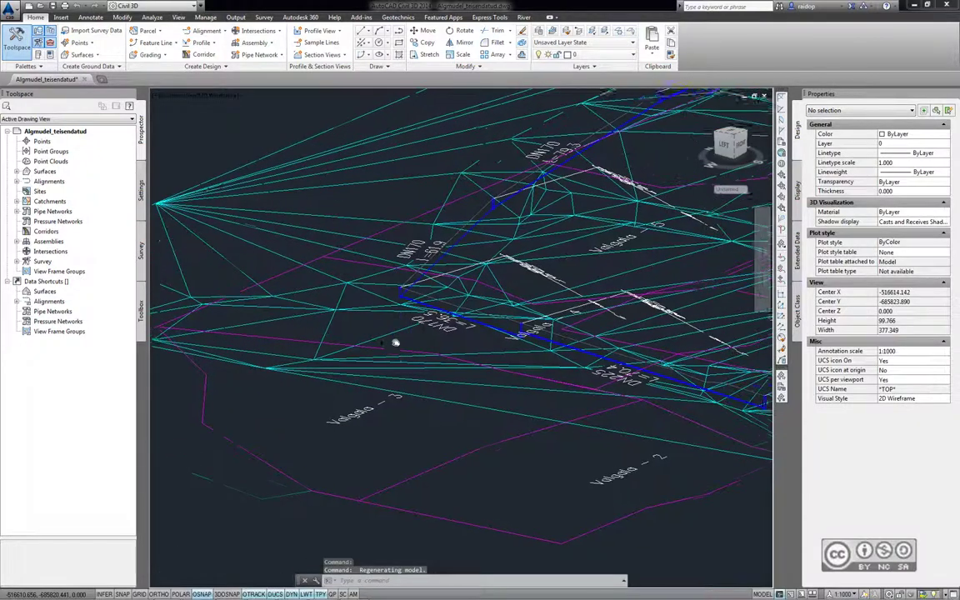
{"action": "scroll", "coordinate": [396, 338], "scroll_direction": "down", "scroll_amount": 2}
{"action": "left_click", "coordinate": [461, 337]}
{"action": "scroll", "coordinate": [471, 332], "scroll_direction": "down", "scroll_amount": 1}
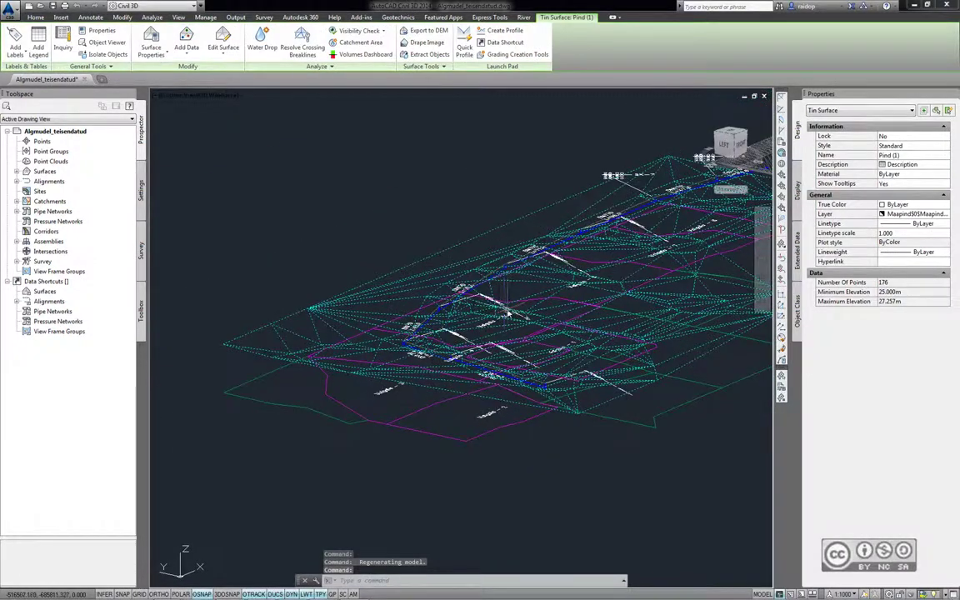
{"action": "scroll", "coordinate": [470, 331], "scroll_direction": "up", "scroll_amount": 2}
{"action": "scroll", "coordinate": [500, 358], "scroll_direction": "up", "scroll_amount": 3}
{"action": "scroll", "coordinate": [516, 373], "scroll_direction": "up", "scroll_amount": 2}
{"action": "key", "text": "Escape"}
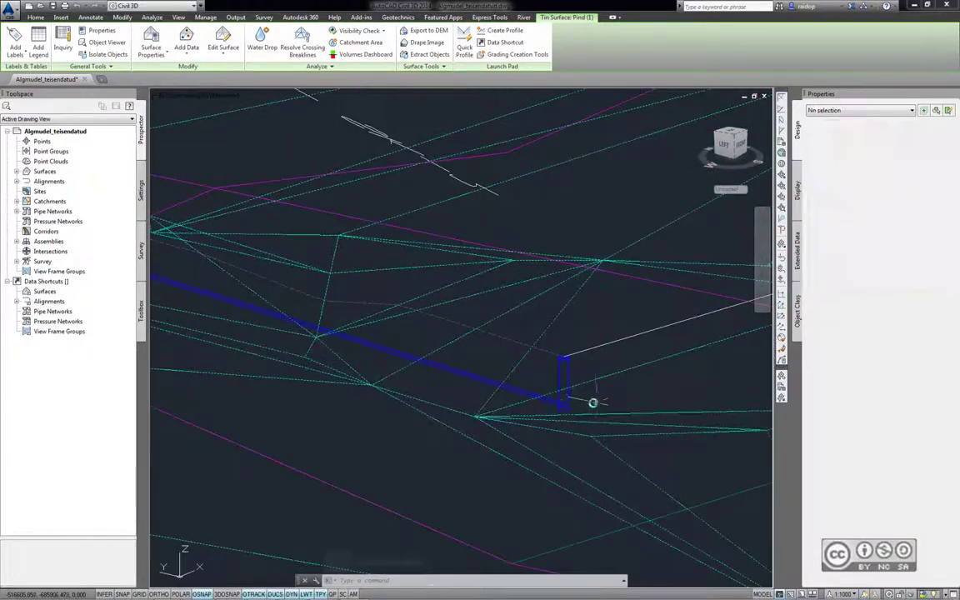
{"action": "left_click", "coordinate": [446, 367]}
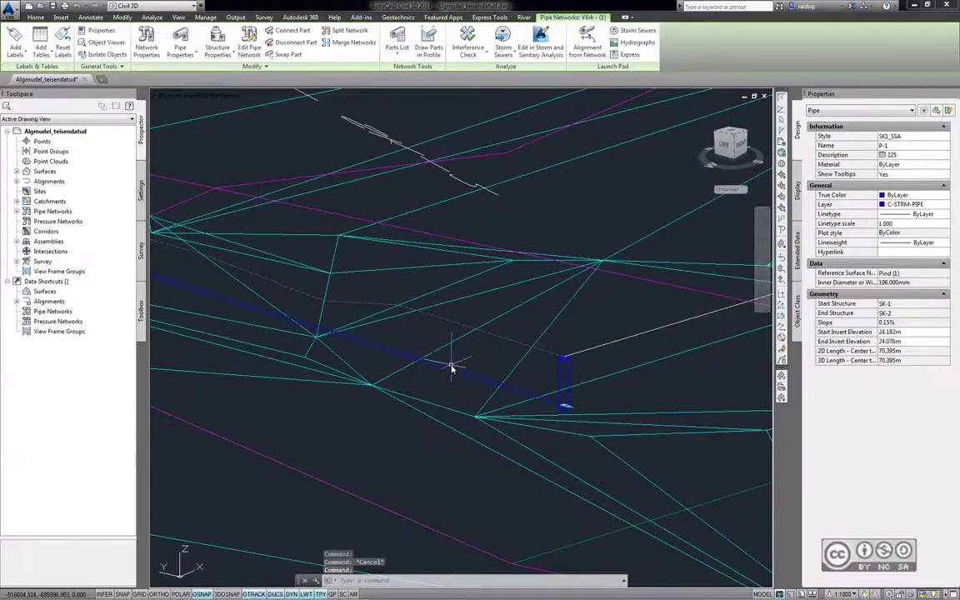
- Switch to a north-up top plan view, zoom to the whole pipe network, and close Civil 3D
{"action": "mouse_move", "coordinate": [730, 143]}
{"action": "left_click", "coordinate": [732, 132]}
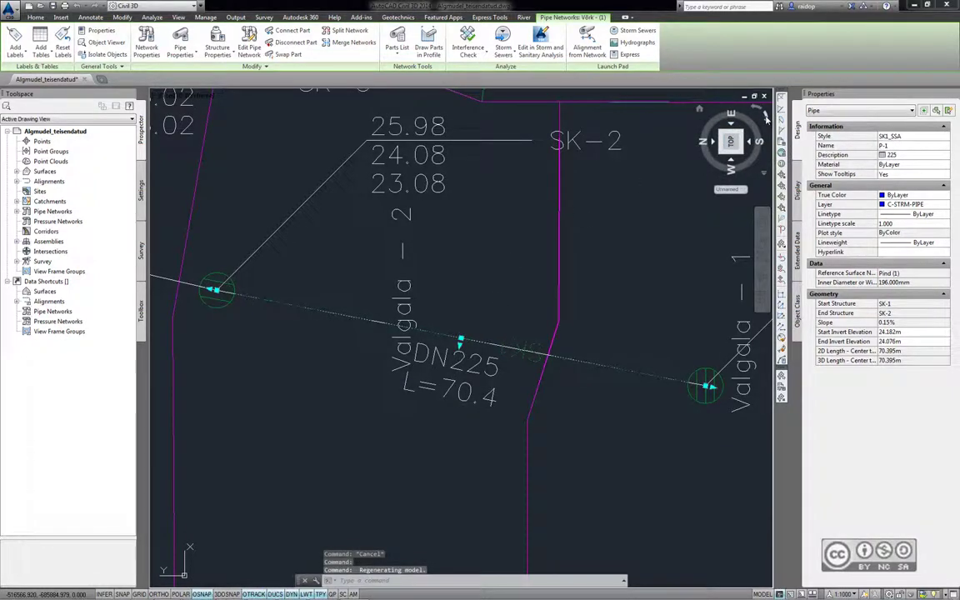
{"action": "left_click", "coordinate": [766, 118]}
{"action": "middle_click", "coordinate": [358, 357]}
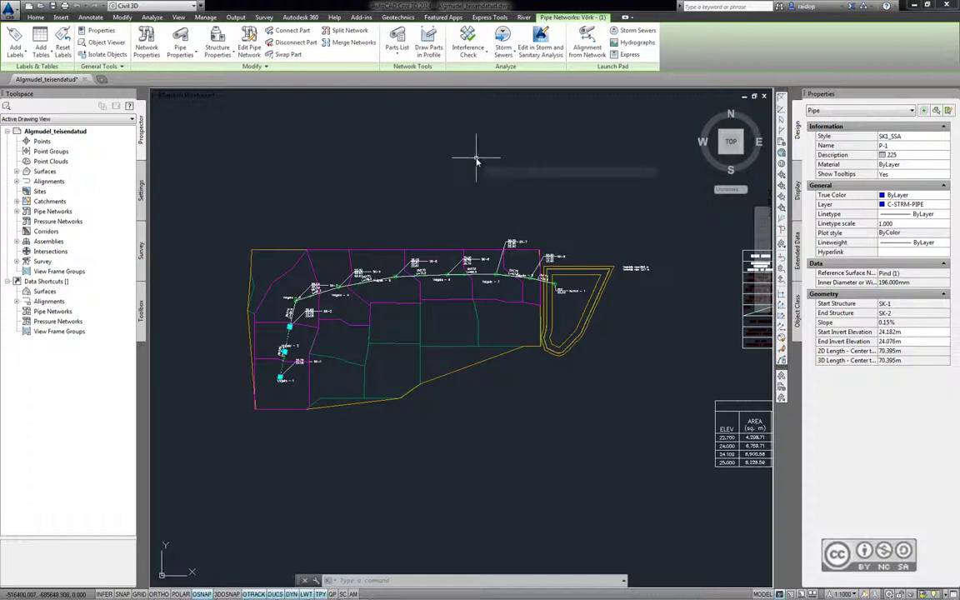
{"action": "key", "text": "Escape"}
{"action": "key", "text": "alt+F4"}
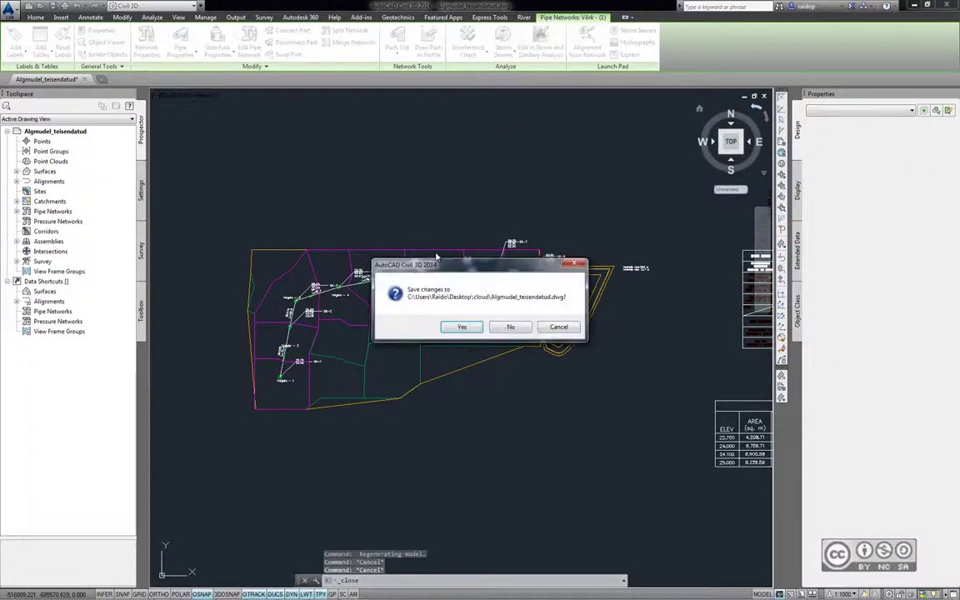
{"action": "left_click", "coordinate": [506, 326]}
- Back on the dashboard, upload Algmudel_teisendatud.dwg and open its new thumbnail in the Design editor
{"action": "left_click", "coordinate": [231, 591]}
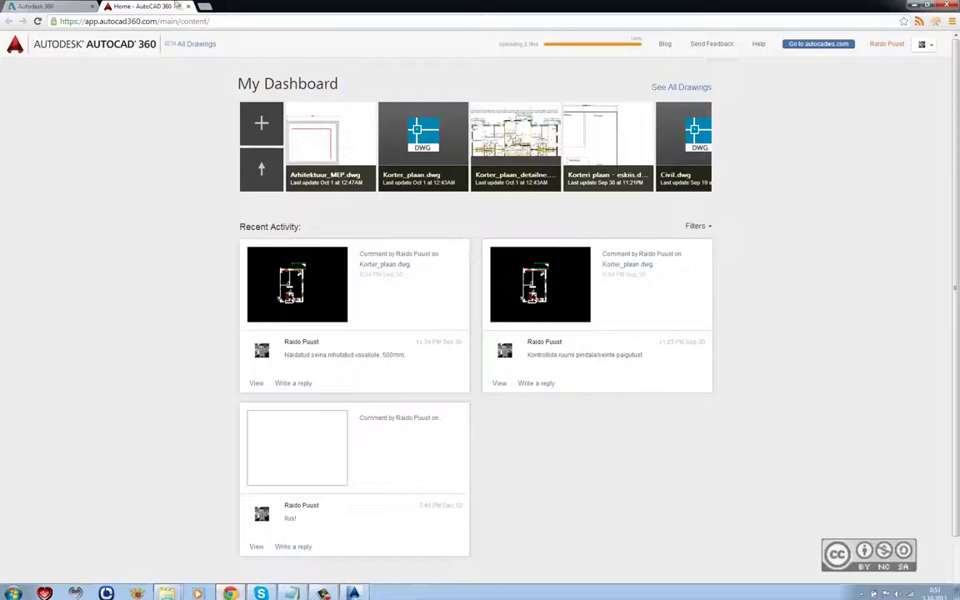
{"action": "left_click", "coordinate": [259, 172]}
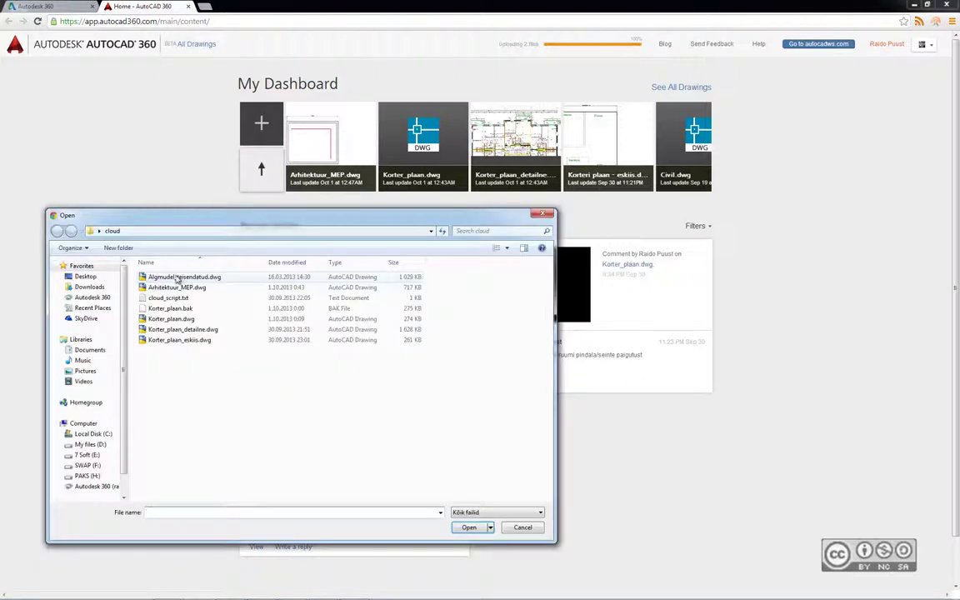
{"action": "left_click", "coordinate": [184, 277]}
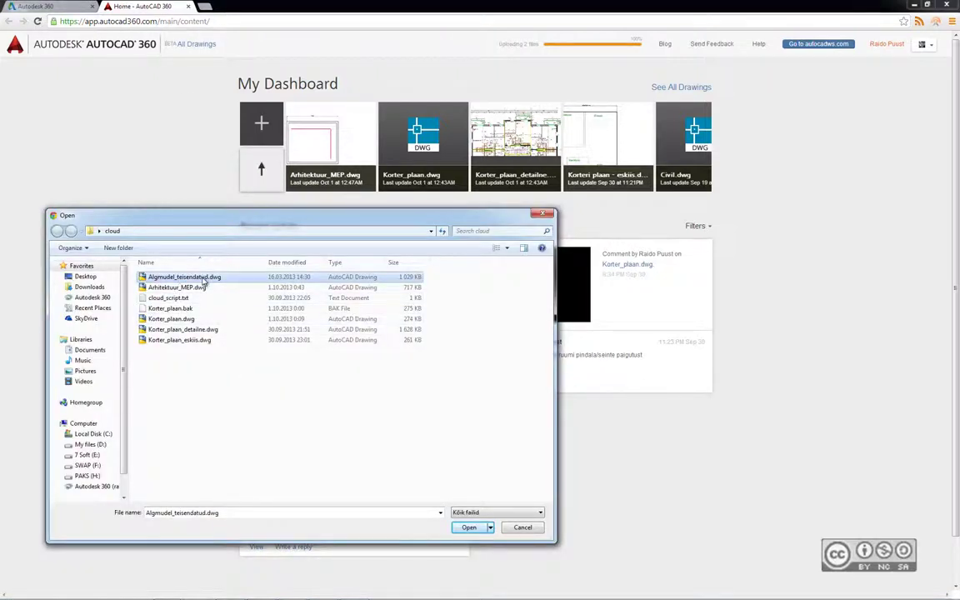
{"action": "left_click", "coordinate": [468, 527]}
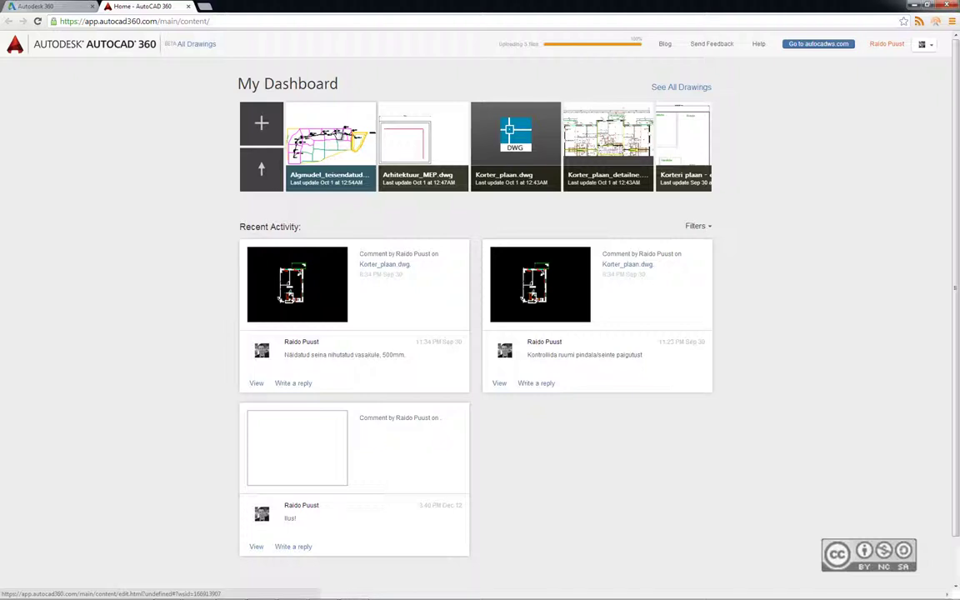
{"action": "left_click", "coordinate": [342, 131]}
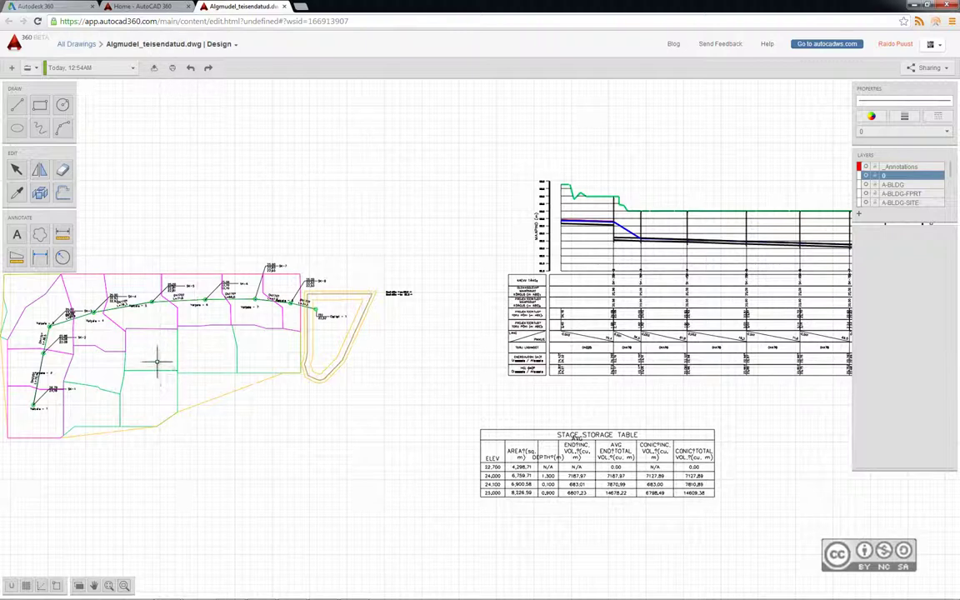
- Centre the site plan, zoom in and select the outlined area around Valgala - 2
{"action": "left_click_drag", "start_coordinate": [158, 356], "coordinate": [456, 336]}
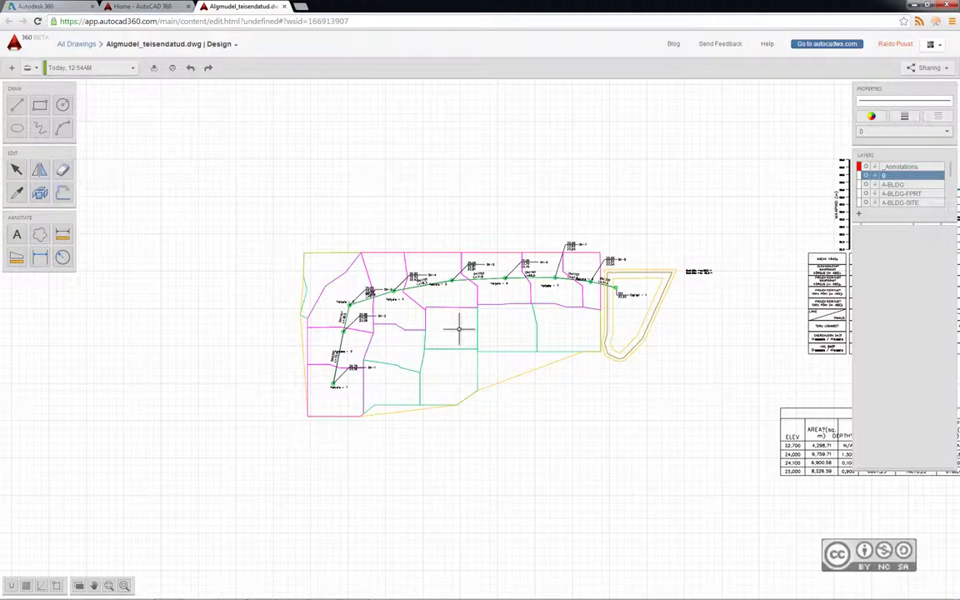
{"action": "scroll", "coordinate": [371, 324], "scroll_direction": "up", "scroll_amount": 5}
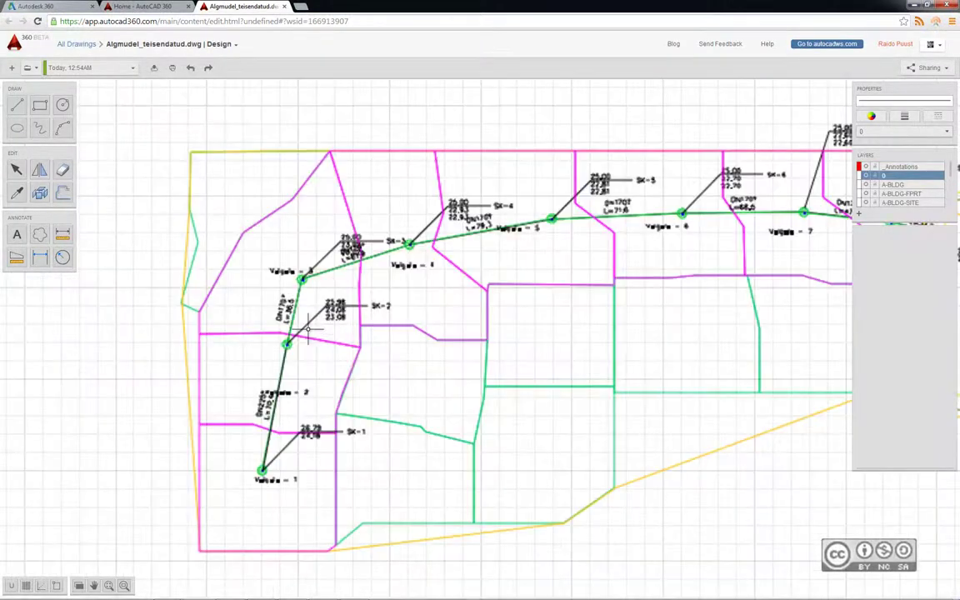
{"action": "scroll", "coordinate": [293, 325], "scroll_direction": "up", "scroll_amount": 2}
{"action": "scroll", "coordinate": [300, 350], "scroll_direction": "up", "scroll_amount": 1}
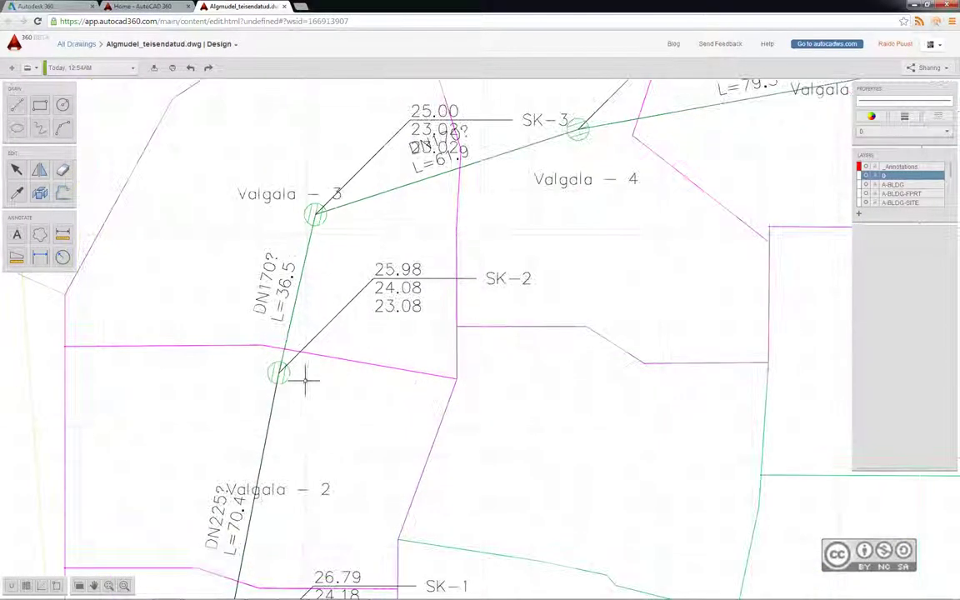
{"action": "left_click", "coordinate": [333, 358]}
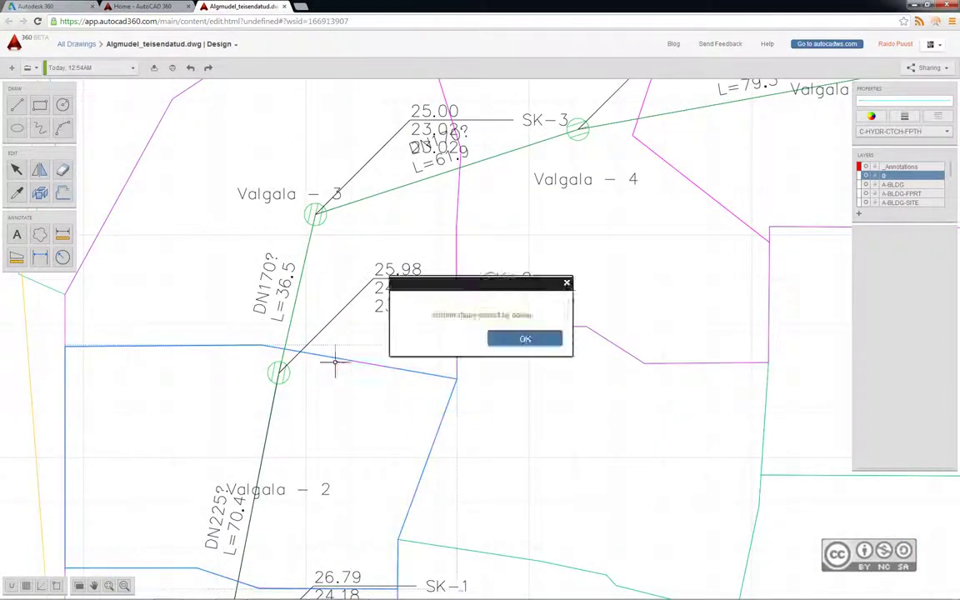
{"action": "scroll", "coordinate": [371, 379], "scroll_direction": "down", "scroll_amount": 2}
{"action": "scroll", "coordinate": [371, 380], "scroll_direction": "down", "scroll_amount": 2}
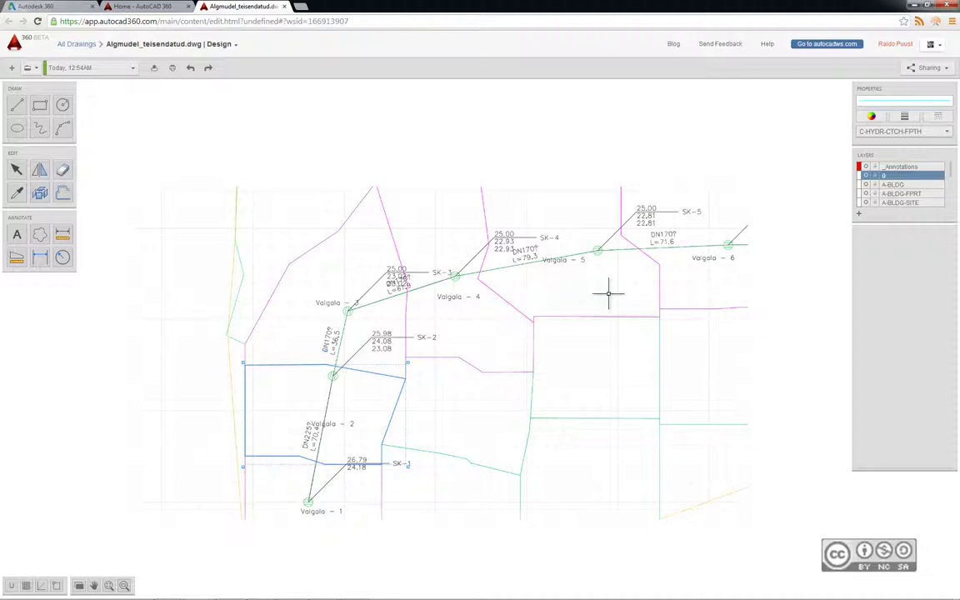
- Pan across the eastern pipes, outfall, profile charts and Stage Storage Table, then recentre the site plan
{"action": "middle_click_drag", "start_coordinate": [475, 306], "coordinate": [379, 243]}
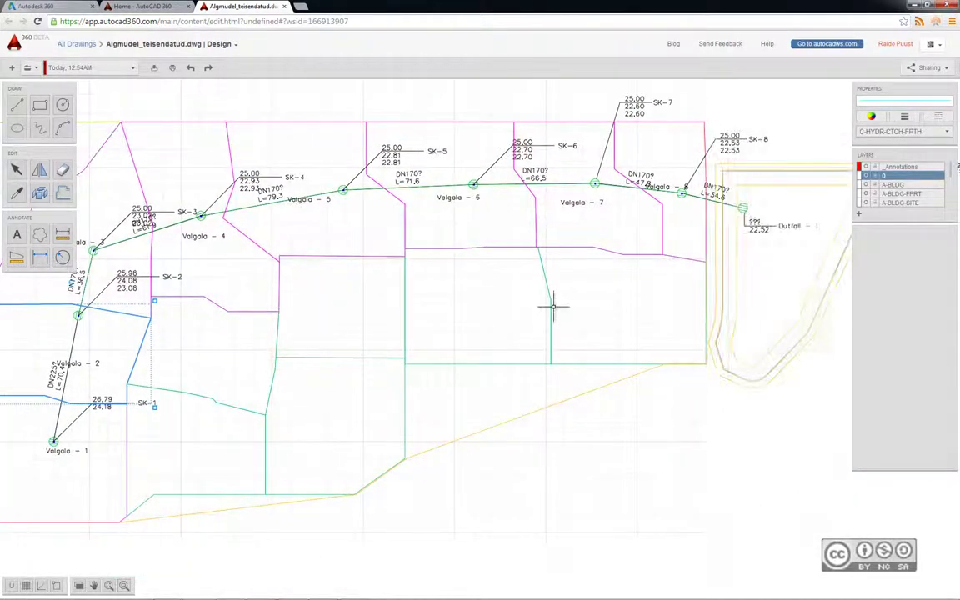
{"action": "scroll", "coordinate": [553, 304], "scroll_direction": "down", "scroll_amount": 1}
{"action": "scroll", "coordinate": [553, 307], "scroll_direction": "down", "scroll_amount": 1}
{"action": "middle_click_drag", "start_coordinate": [552, 307], "coordinate": [304, 318]}
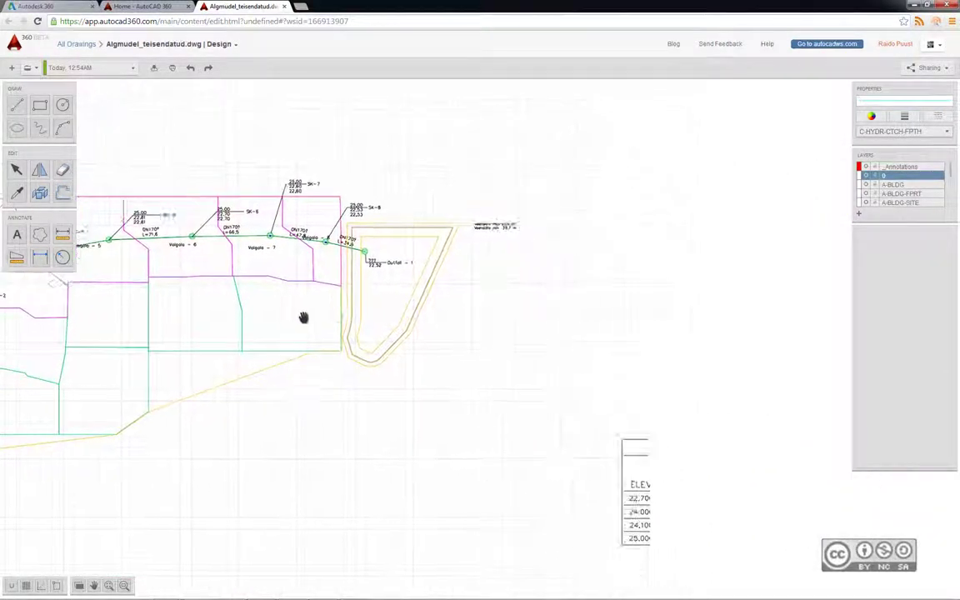
{"action": "middle_click_drag", "start_coordinate": [671, 341], "coordinate": [520, 349]}
{"action": "scroll", "coordinate": [518, 354], "scroll_direction": "down", "scroll_amount": 1}
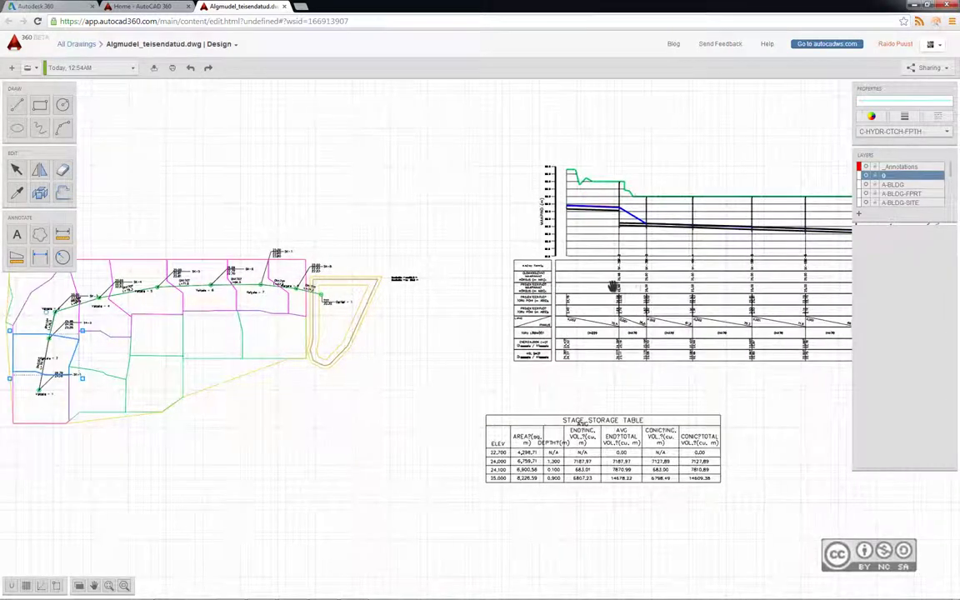
{"action": "middle_click_drag", "start_coordinate": [611, 285], "coordinate": [461, 268]}
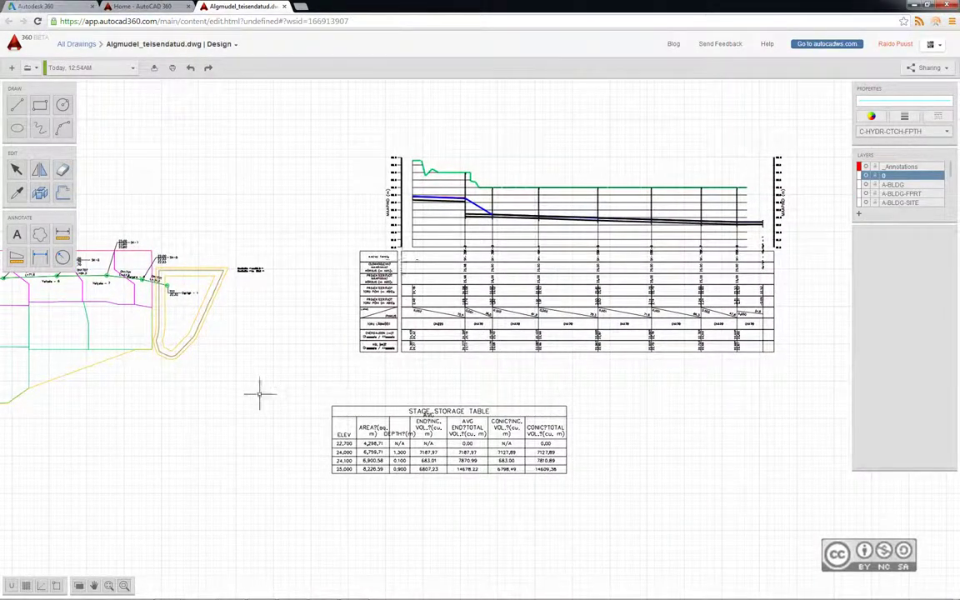
{"action": "middle_click_drag", "start_coordinate": [191, 384], "coordinate": [586, 368]}
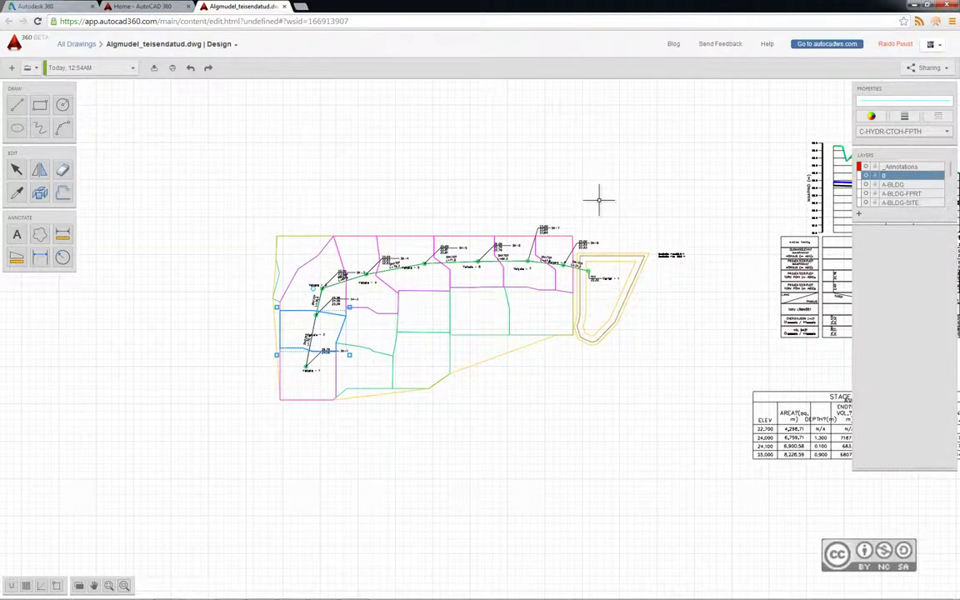